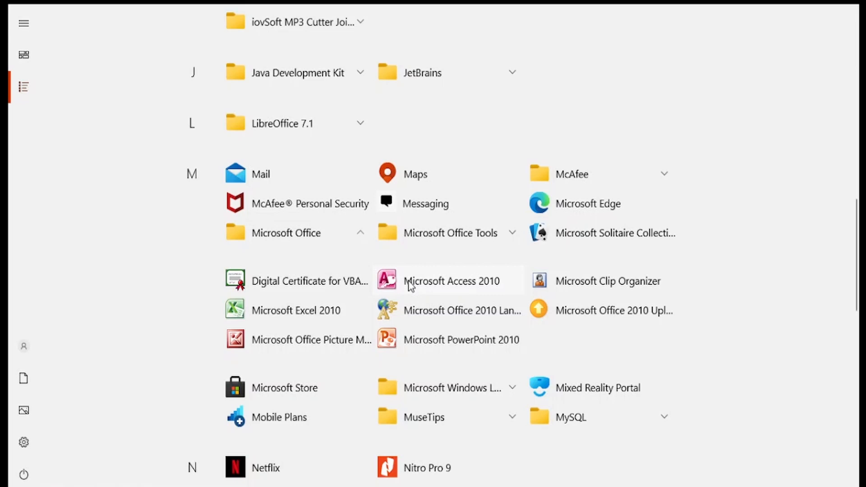
Open Microsoft Access 2010, look through the sample database templates, and return to the main template list.
{"action": "left_click", "coordinate": [409, 284]}
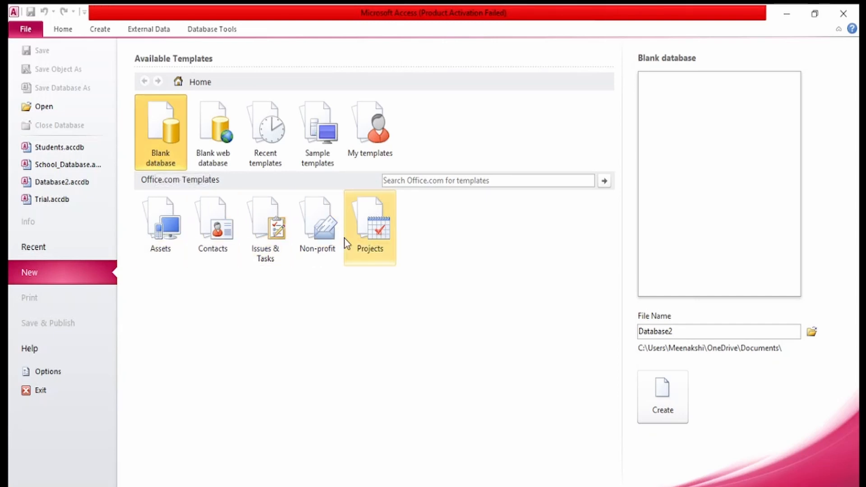
{"action": "left_click", "coordinate": [311, 153]}
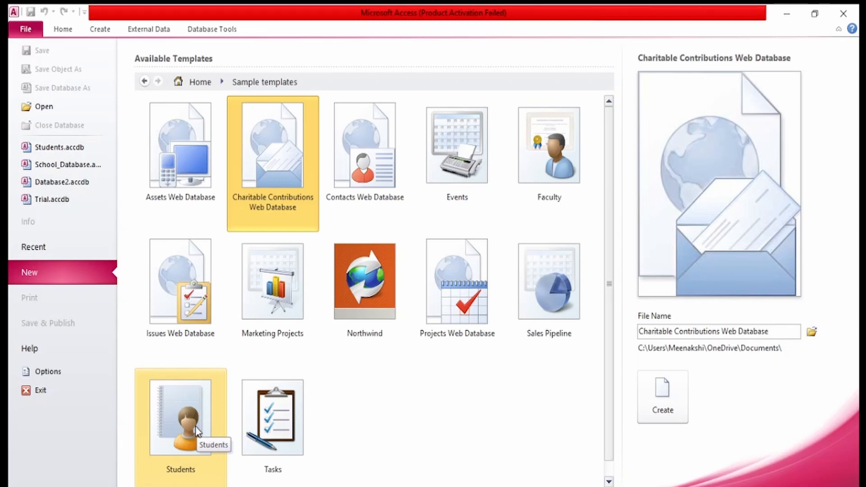
{"action": "left_click", "coordinate": [195, 82]}
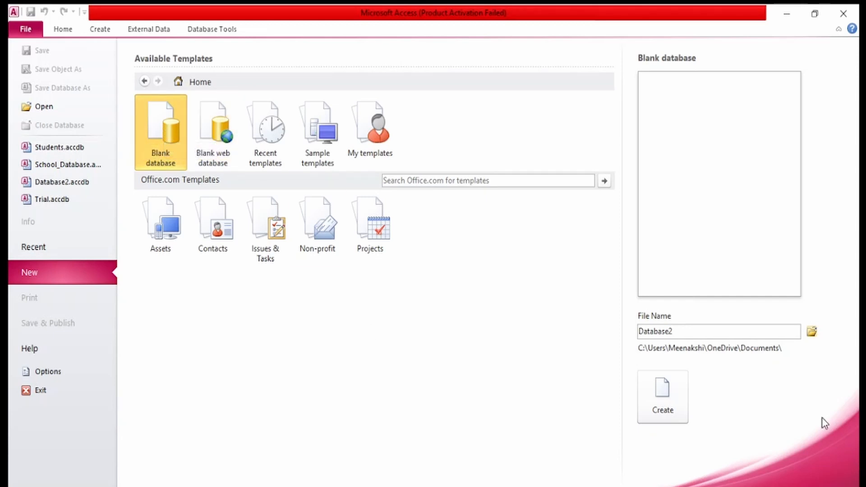
Create a folder named School in Documents and open it as the location for the new blank database.
{"action": "left_click", "coordinate": [812, 333]}
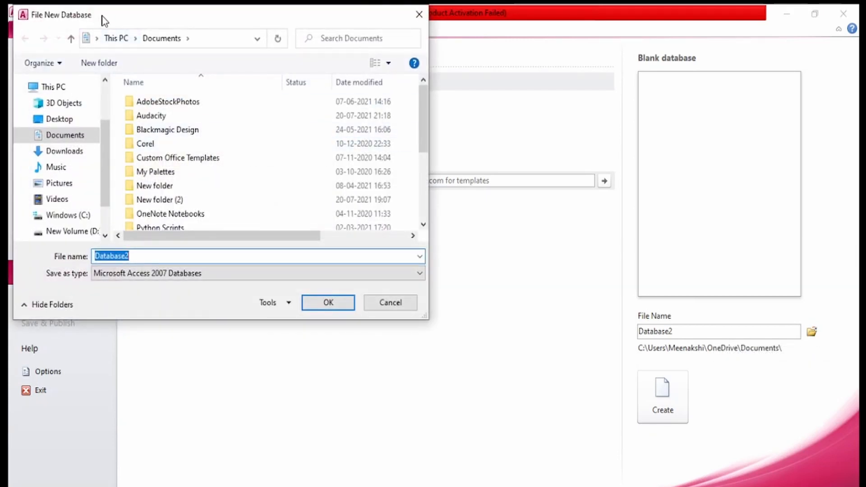
{"action": "left_click_drag", "start_coordinate": [102, 16], "coordinate": [191, 31]}
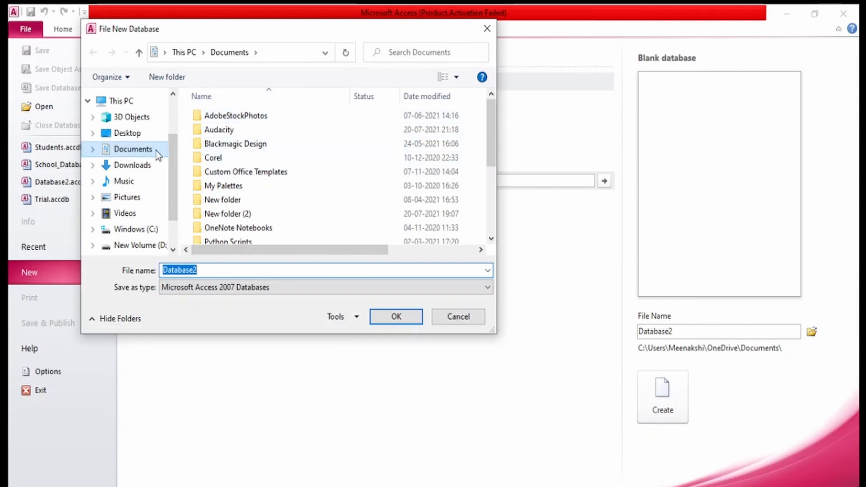
{"action": "left_click", "coordinate": [156, 78]}
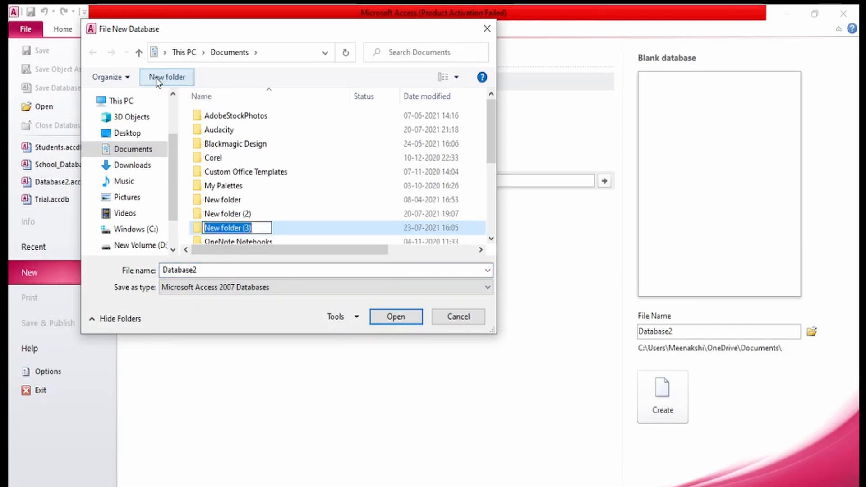
{"action": "type", "text": "School"}
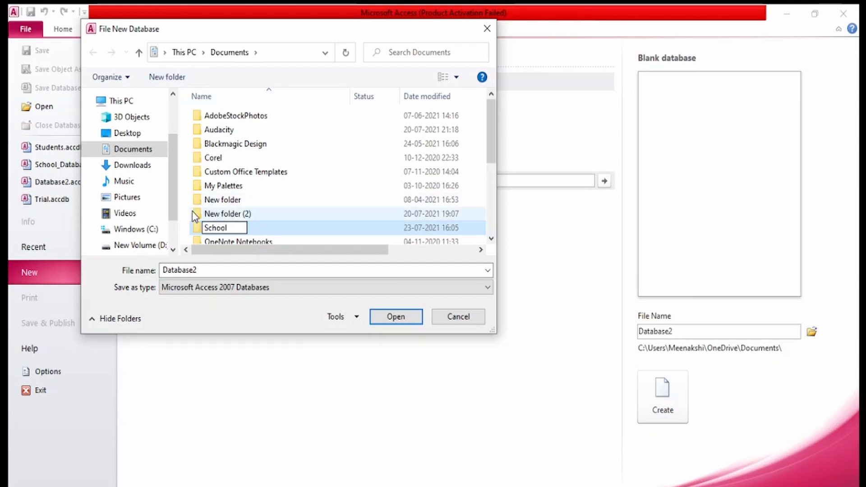
{"action": "double_click", "coordinate": [208, 227]}
{"action": "left_click", "coordinate": [201, 233]}
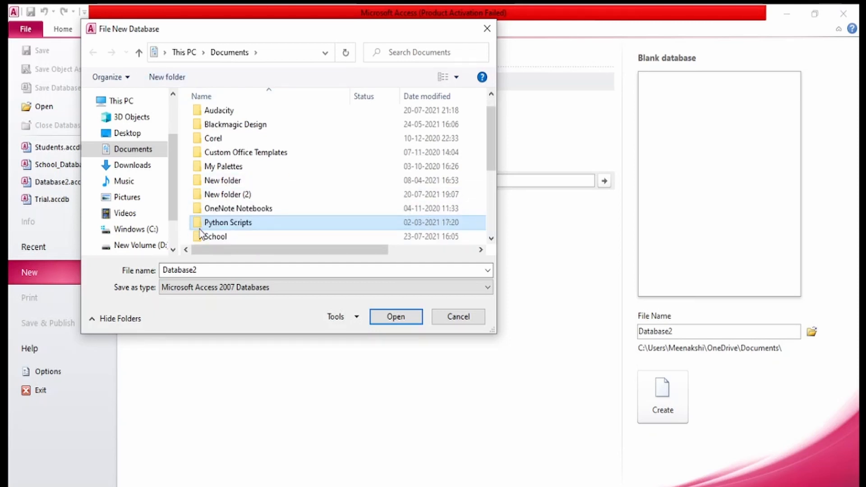
{"action": "left_click", "coordinate": [207, 270]}
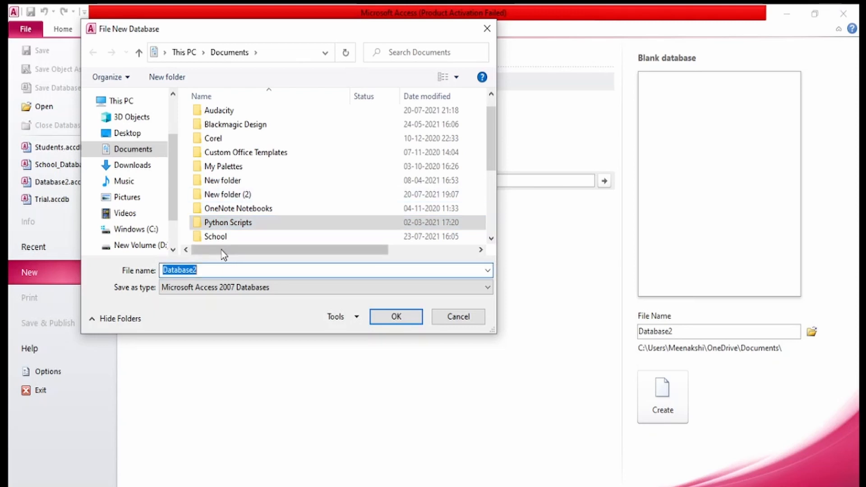
{"action": "double_click", "coordinate": [208, 236]}
Name the new database file School_Database and create it as a blank database.
{"action": "left_click", "coordinate": [214, 270]}
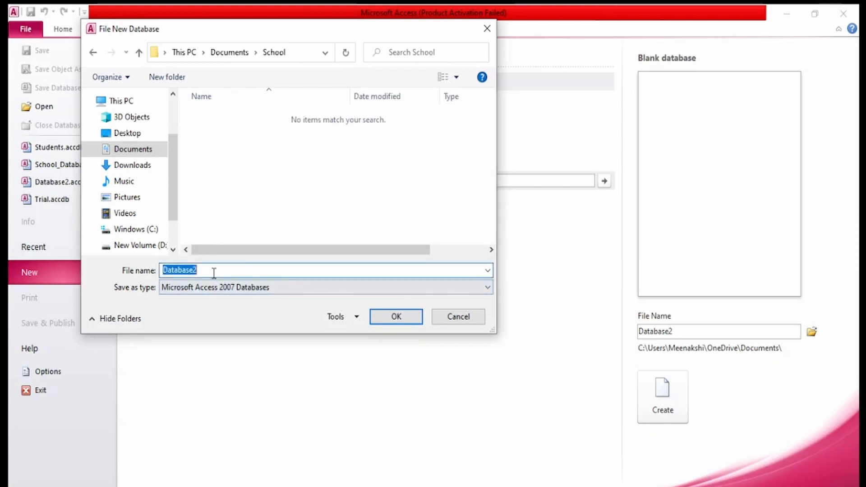
{"action": "key", "text": "BackSpace"}
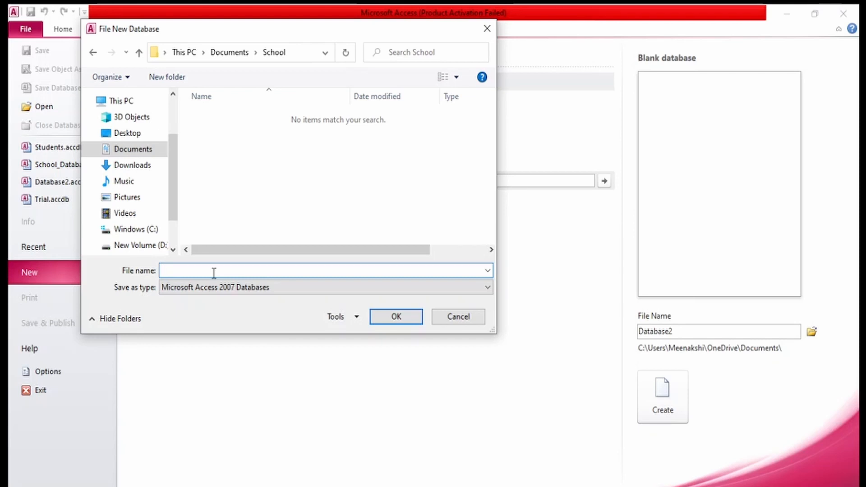
{"action": "type", "text": "School_Database"}
{"action": "left_click", "coordinate": [382, 318]}
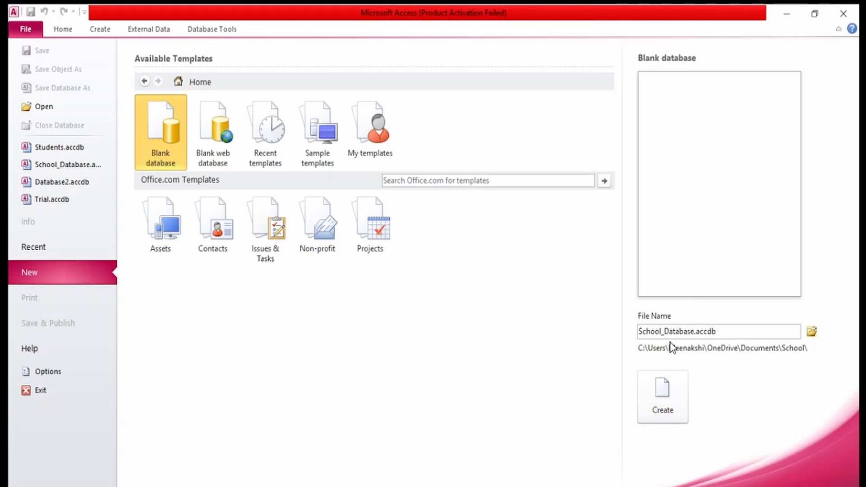
{"action": "left_click", "coordinate": [654, 396]}
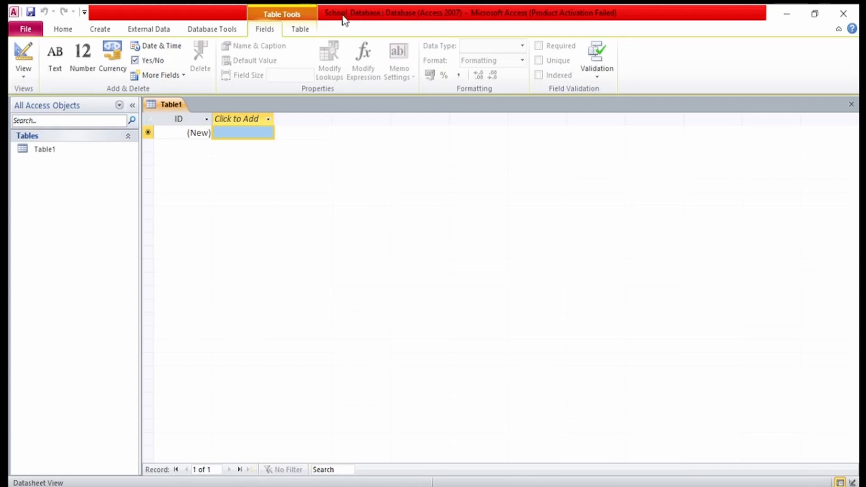
{"action": "left_click", "coordinate": [85, 13]}
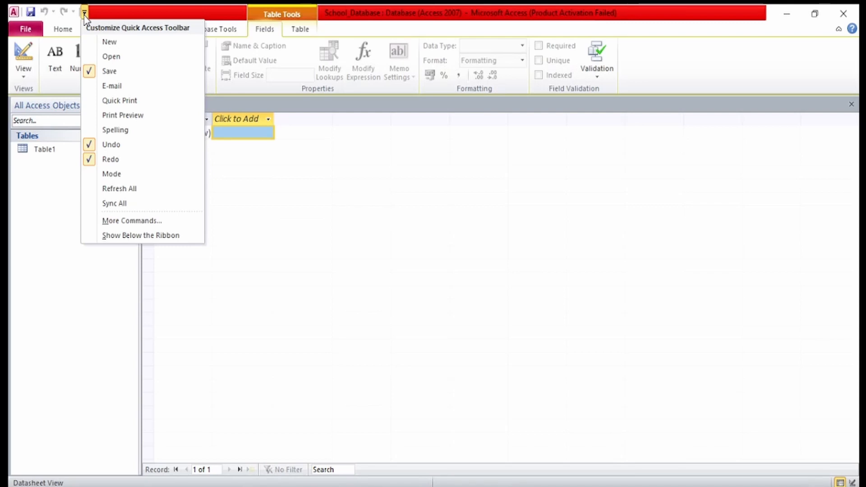
{"action": "left_click", "coordinate": [84, 12]}
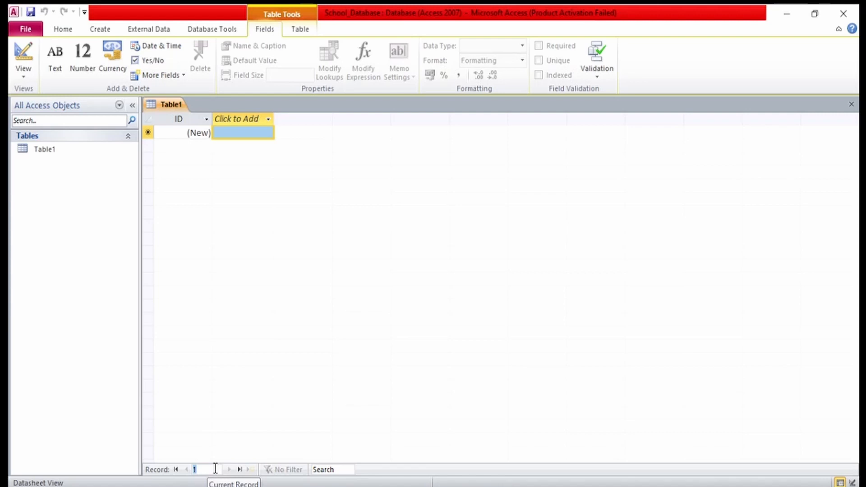
{"action": "type", "text": "4"}
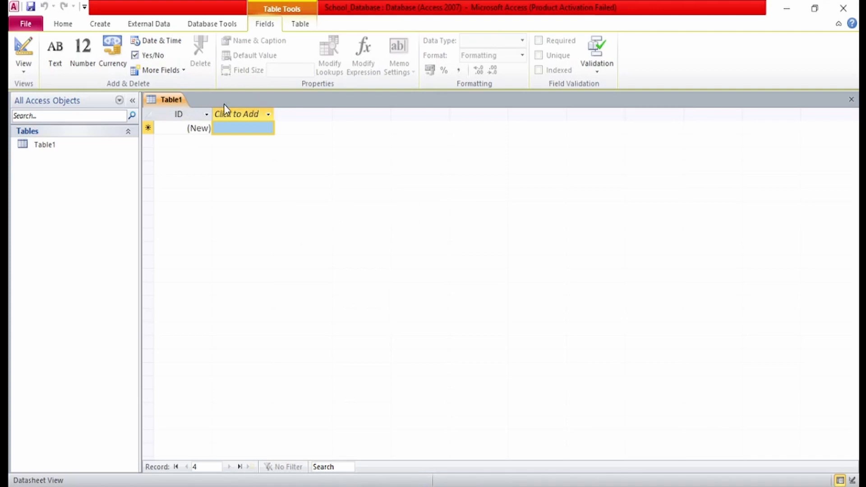
Add a Text field named S_Name to the new table after the ID field.
{"action": "left_click", "coordinate": [268, 117]}
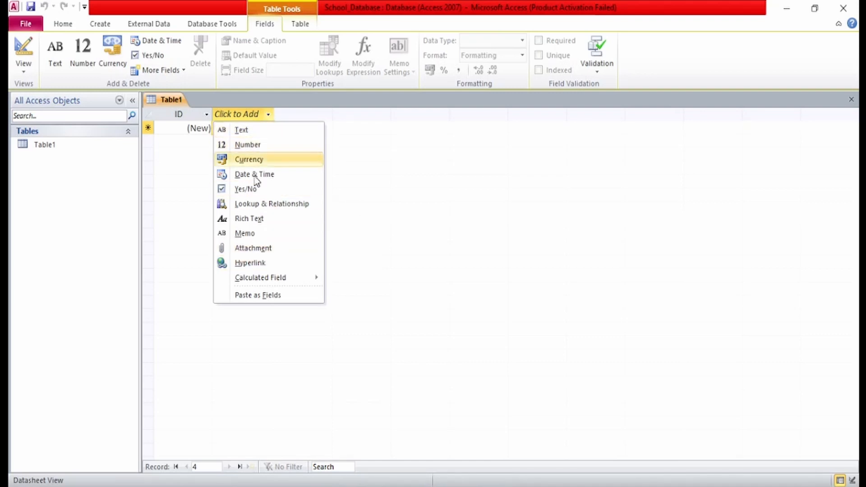
{"action": "left_click", "coordinate": [259, 131]}
{"action": "key", "text": "BackSpace"}
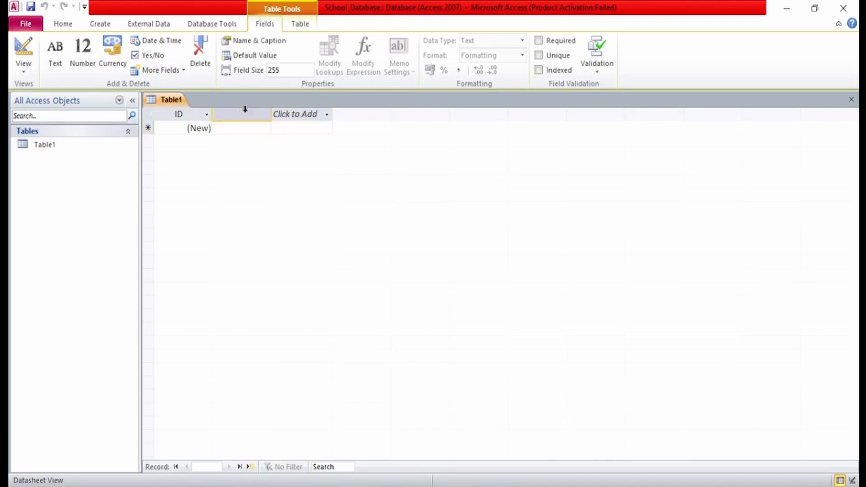
{"action": "type", "text": "S_Name"}
{"action": "left_click", "coordinate": [178, 113]}
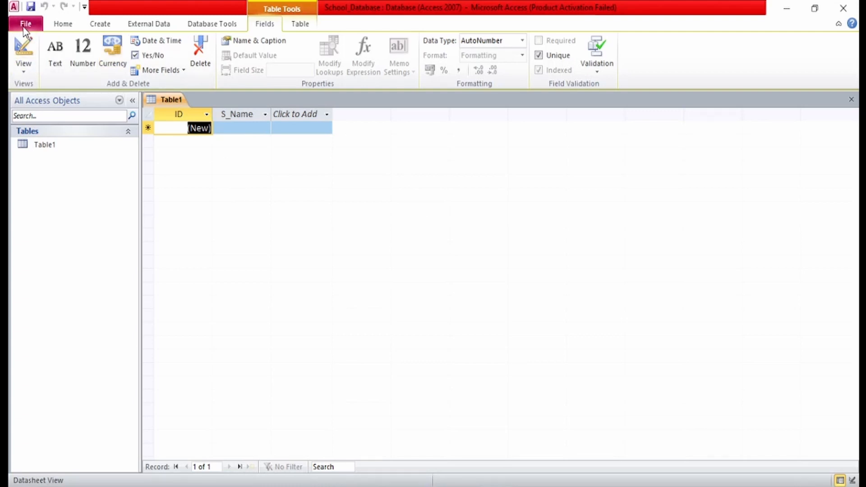
Switch the table to Design View, saving it under the name Student.
{"action": "left_click", "coordinate": [22, 72]}
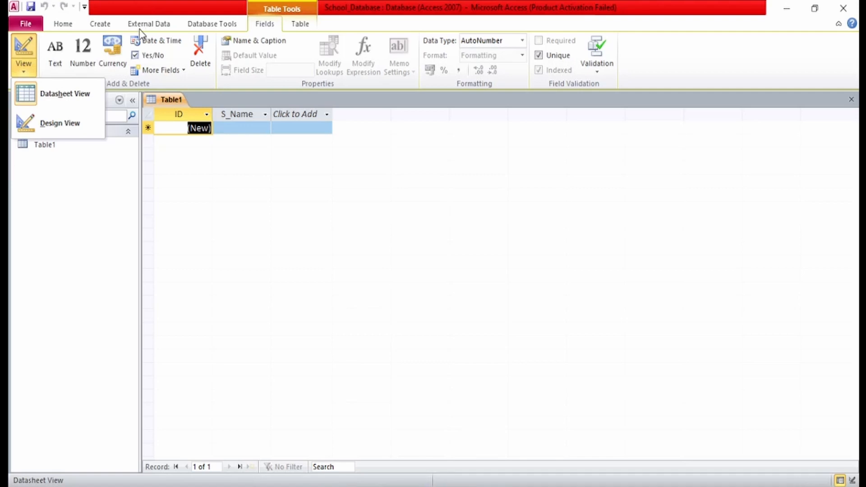
{"action": "left_click", "coordinate": [48, 128]}
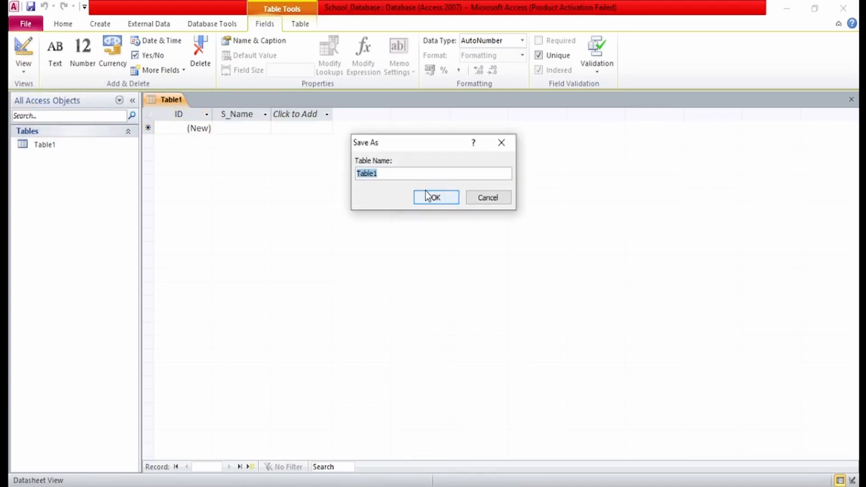
{"action": "key", "text": "BackSpace"}
{"action": "type", "text": "Student"}
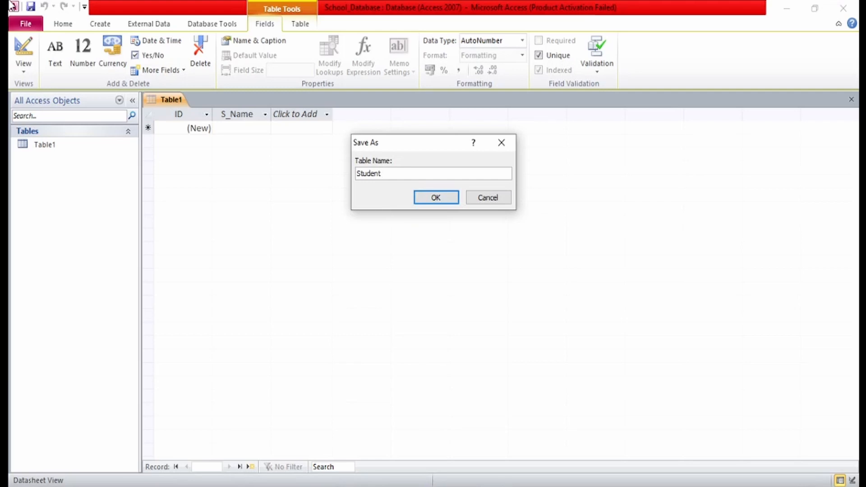
{"action": "key", "text": "Return"}
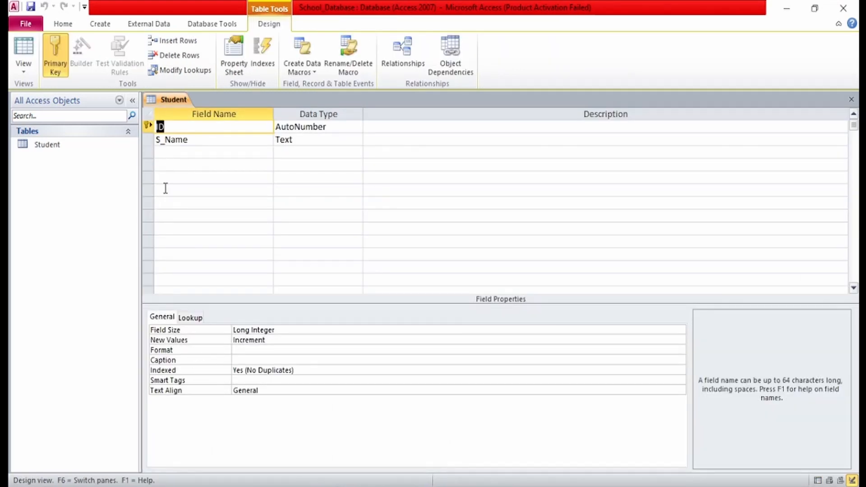
Delete the ID primary key field from the Student table's design.
{"action": "left_click", "coordinate": [200, 215]}
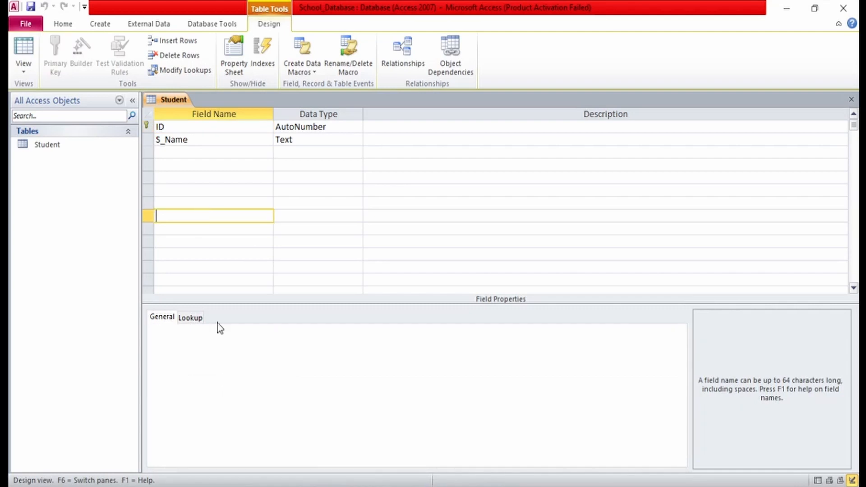
{"action": "left_click", "coordinate": [206, 138]}
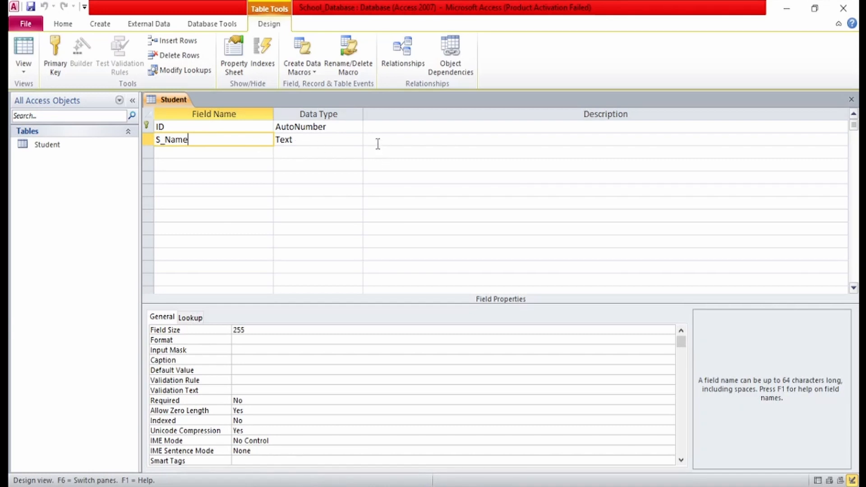
{"action": "left_click", "coordinate": [171, 127]}
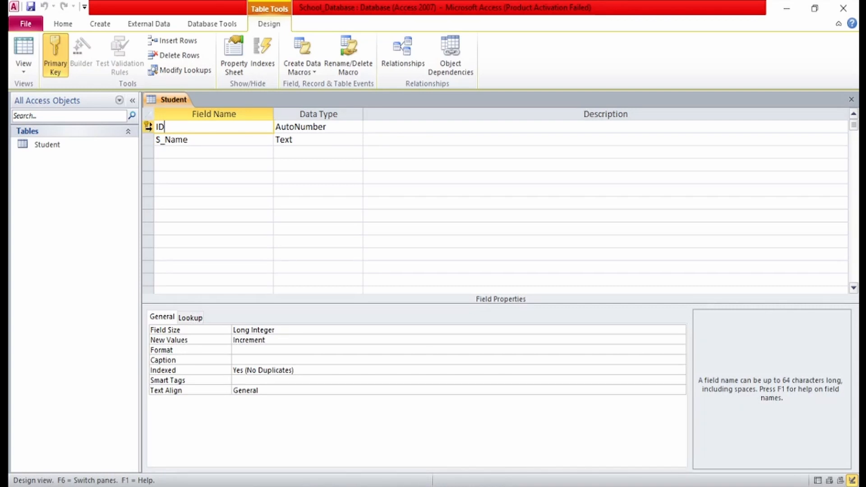
{"action": "left_click", "coordinate": [148, 127]}
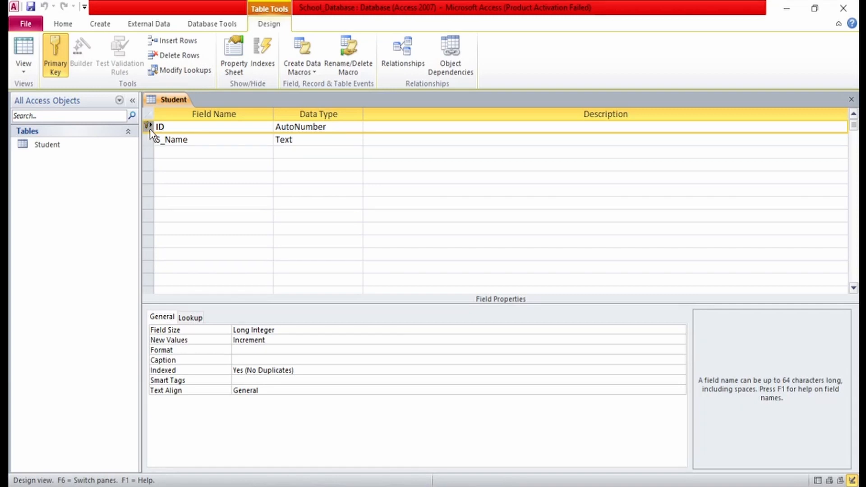
{"action": "key", "text": "Delete"}
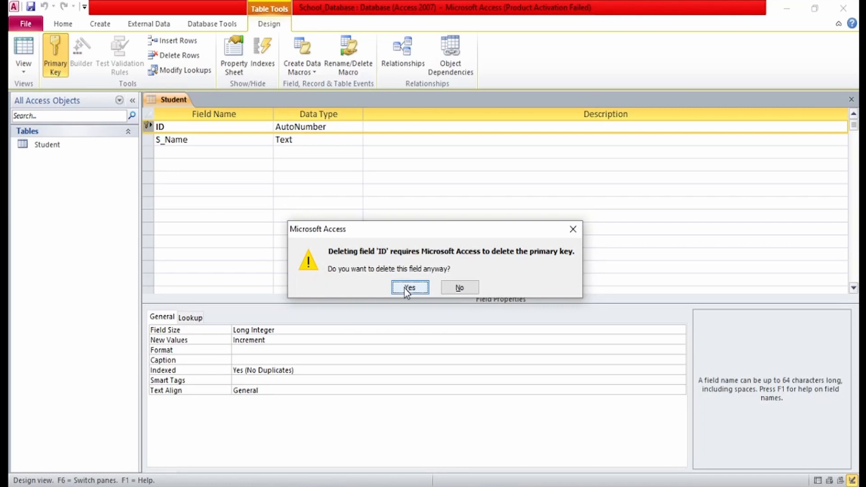
{"action": "left_click", "coordinate": [407, 288]}
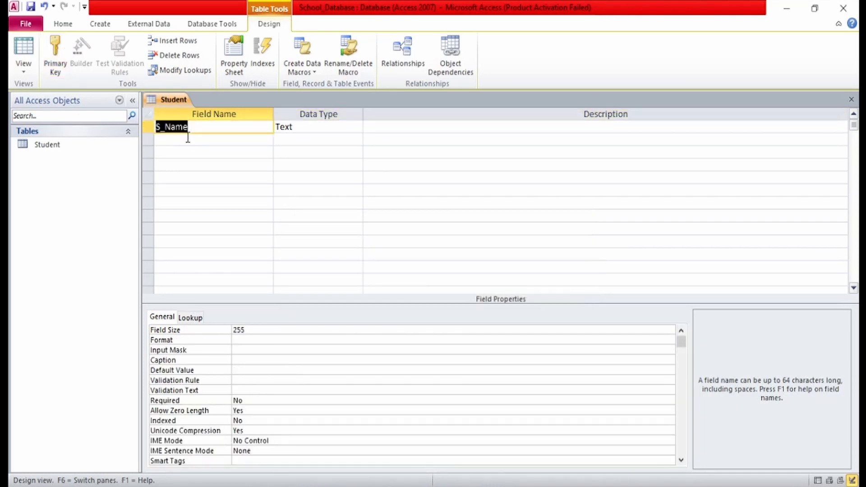
Choose Text as the data type of the S_Name field in the Student table.
{"action": "left_click", "coordinate": [188, 140]}
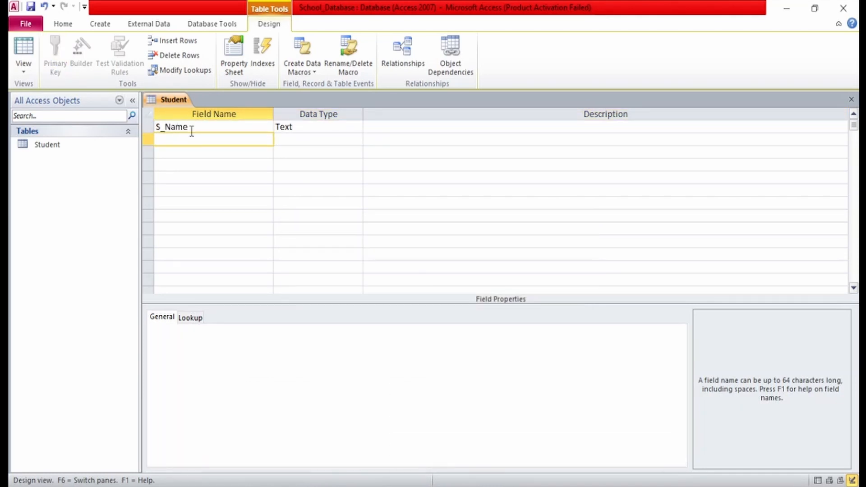
{"action": "left_click", "coordinate": [215, 129]}
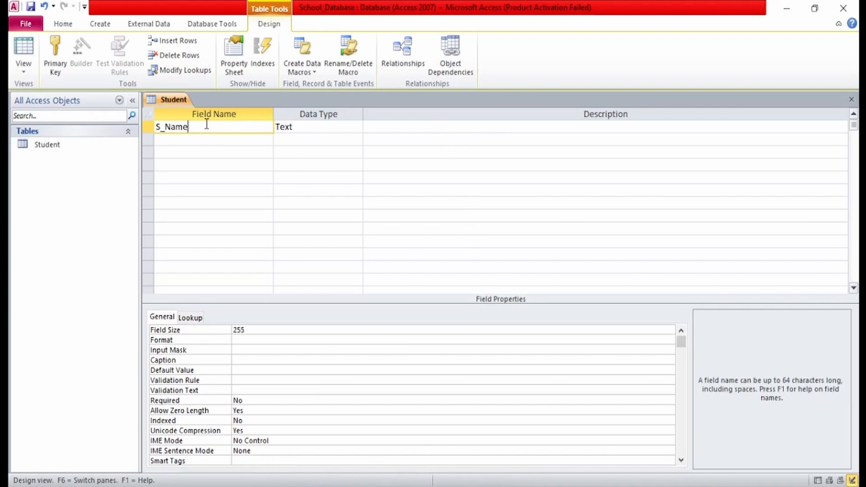
{"action": "key", "text": "Tab"}
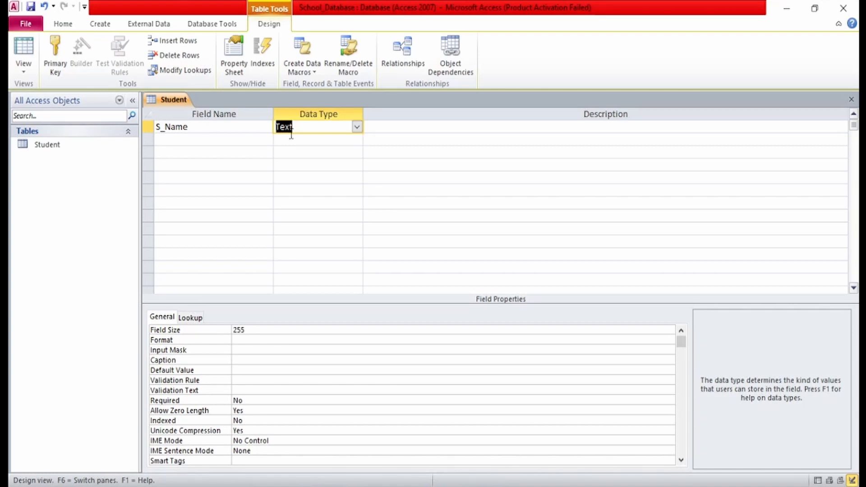
{"action": "key", "text": "shift+Tab"}
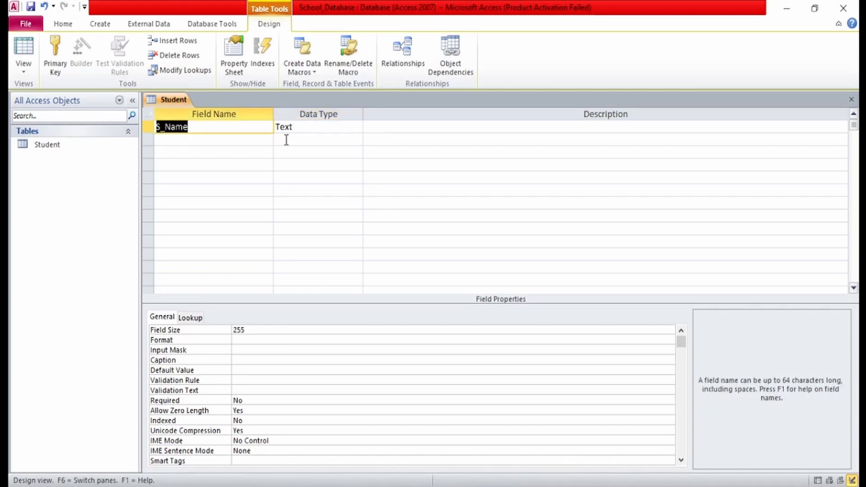
{"action": "key", "text": "Tab"}
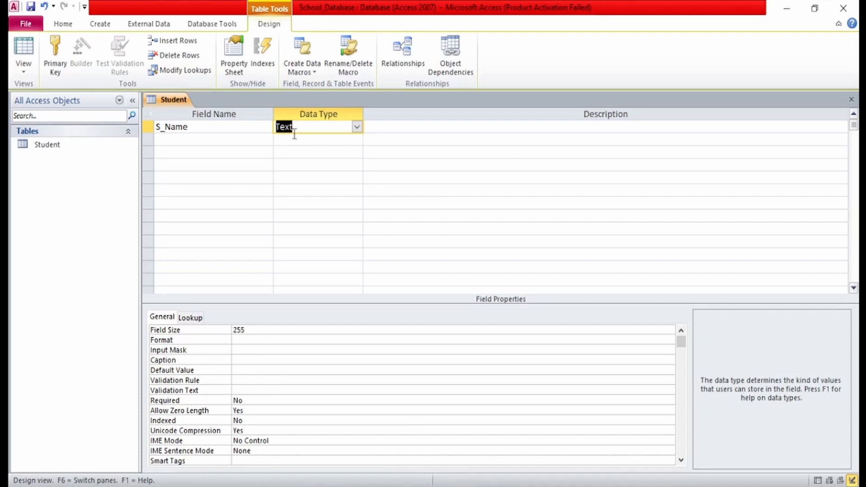
{"action": "left_click", "coordinate": [356, 128]}
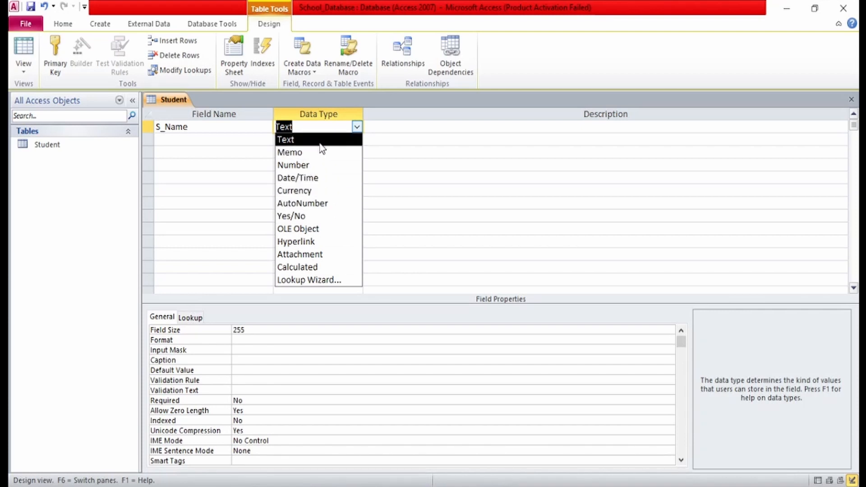
{"action": "left_click", "coordinate": [284, 140]}
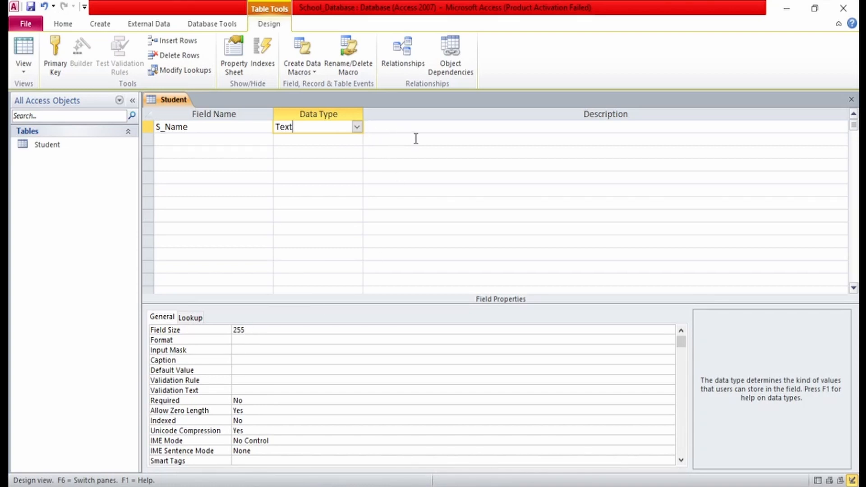
Give the S_Name field the description "Enter Student Name.".
{"action": "key", "text": "Tab"}
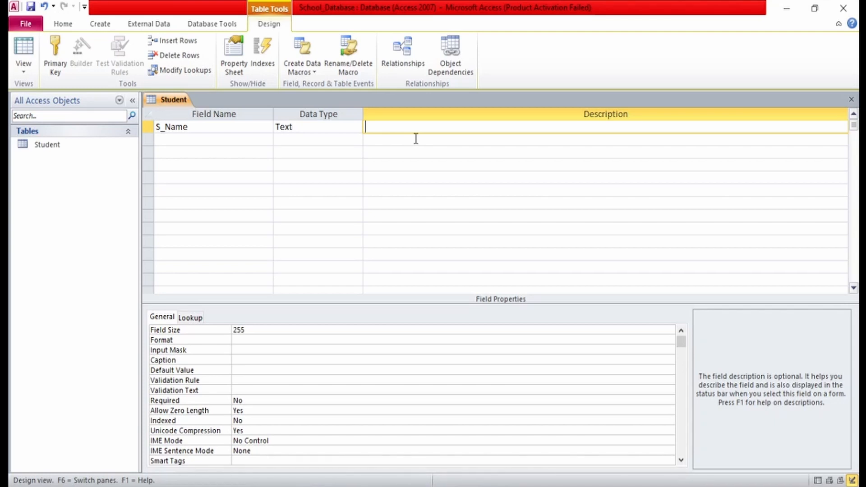
{"action": "type", "text": "Enter Student Name"}
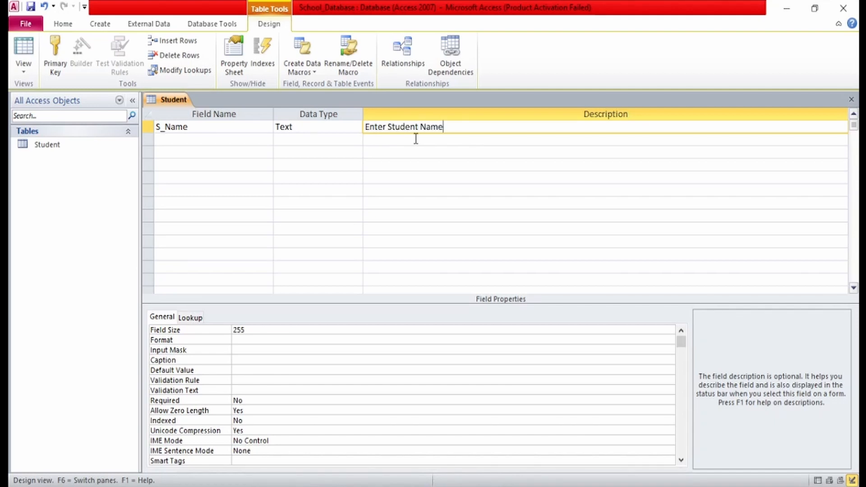
{"action": "type", "text": "."}
{"action": "key", "text": "Return"}
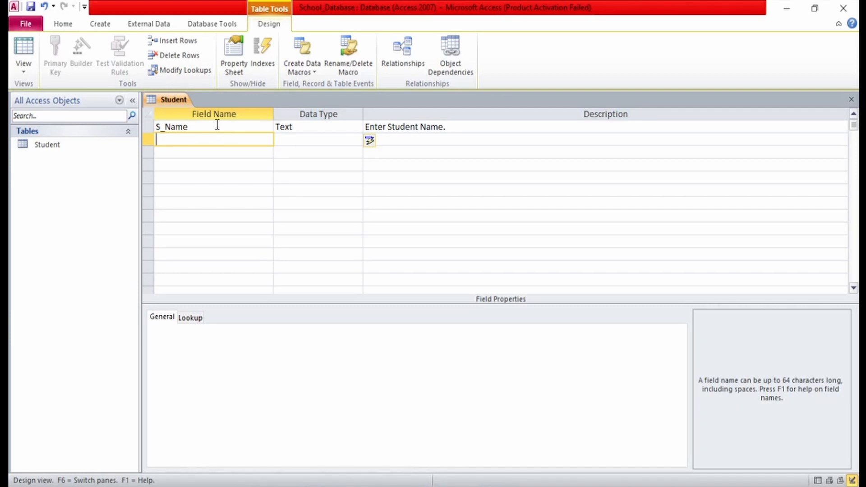
Add a field named Father's_Name below S_Name with the Text data type.
{"action": "type", "text": "Father's_Name"}
{"action": "key", "text": "Tab"}
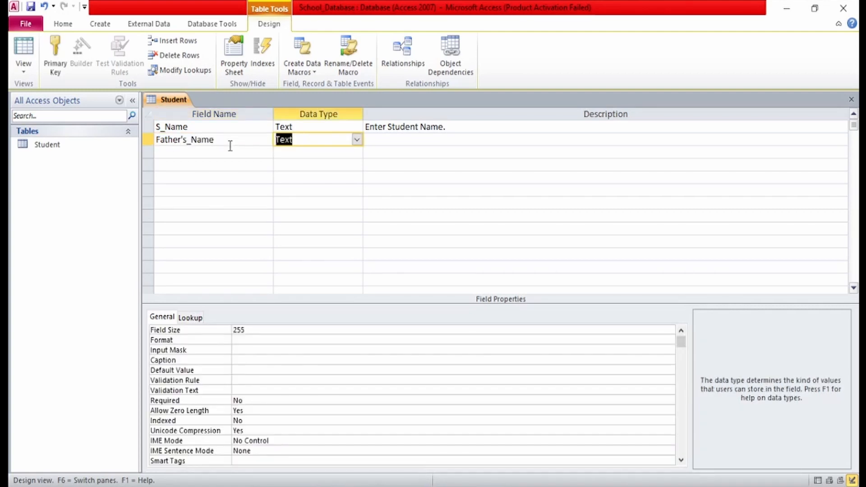
{"action": "left_click", "coordinate": [357, 140]}
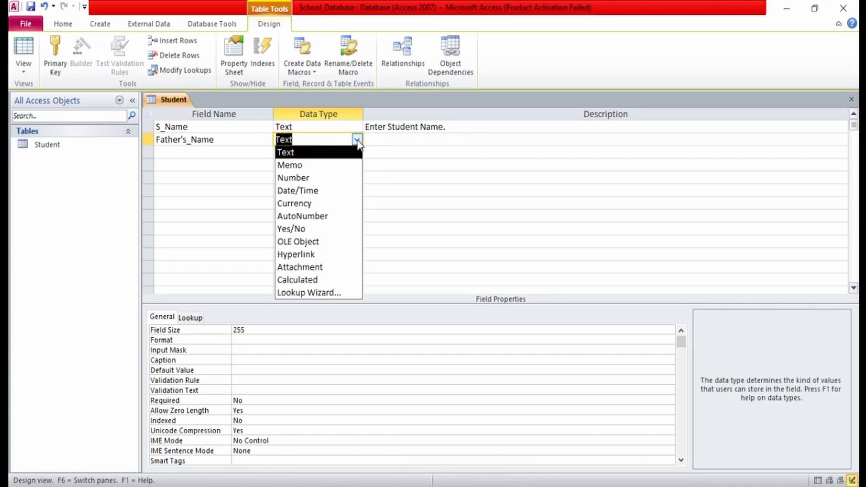
{"action": "left_click", "coordinate": [327, 156]}
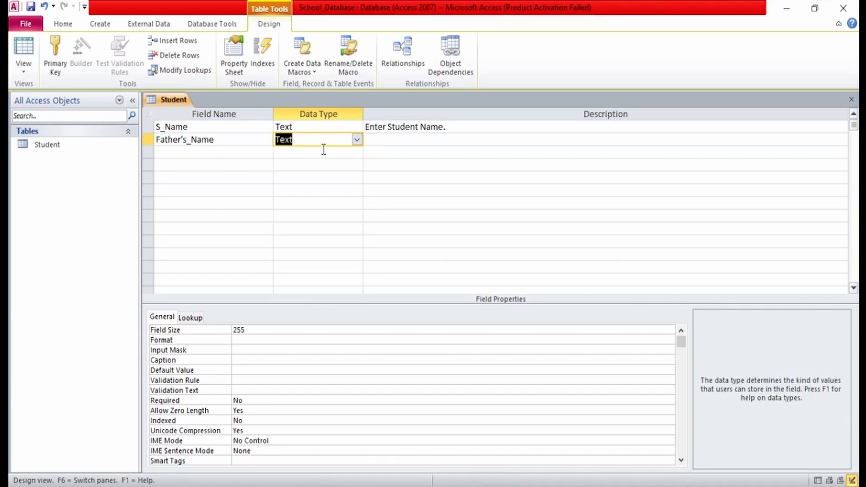
{"action": "left_click", "coordinate": [297, 139]}
{"action": "left_click_drag", "start_coordinate": [248, 332], "coordinate": [225, 335]}
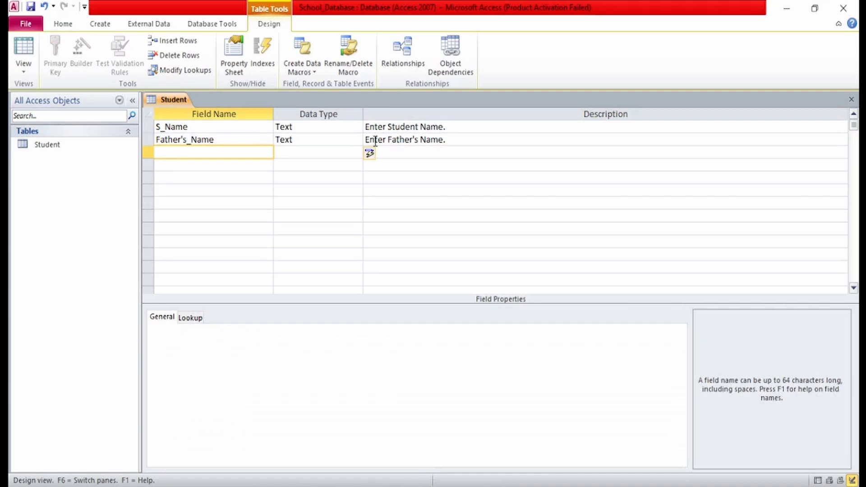
Add a field named DOB below Father's_Name with the Date/Time data type.
{"action": "type", "text": "DOB"}
{"action": "key", "text": "Tab"}
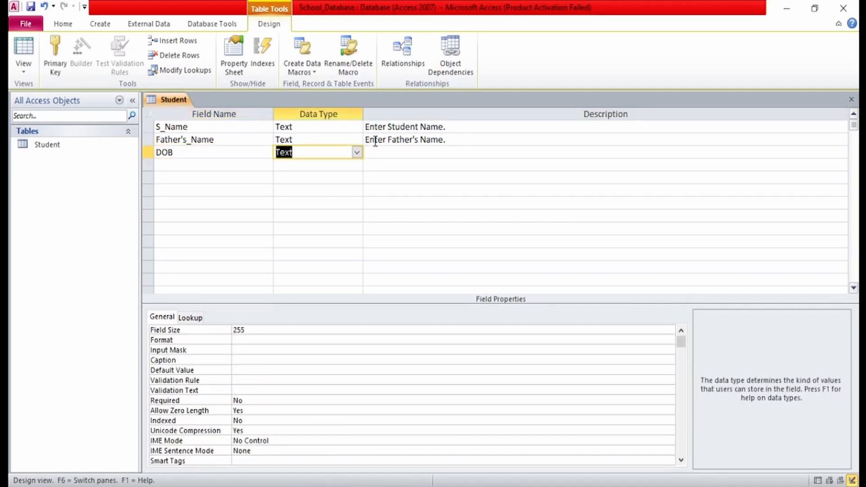
{"action": "left_click", "coordinate": [357, 153]}
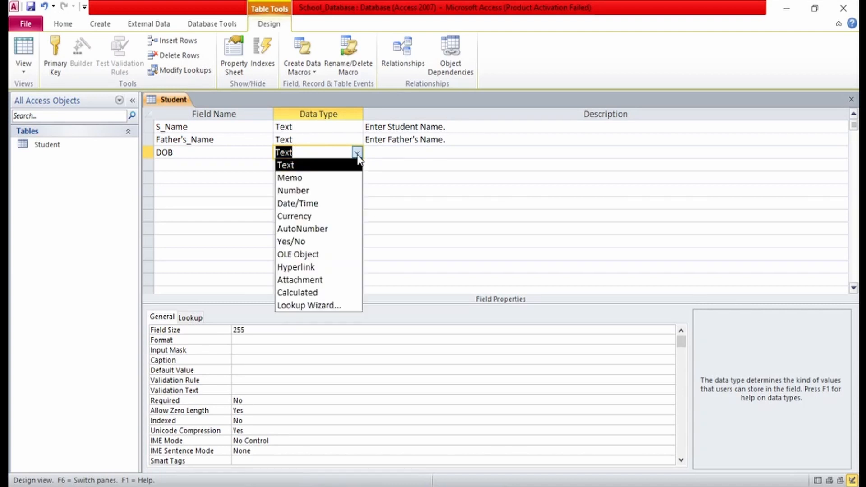
{"action": "left_click", "coordinate": [328, 203]}
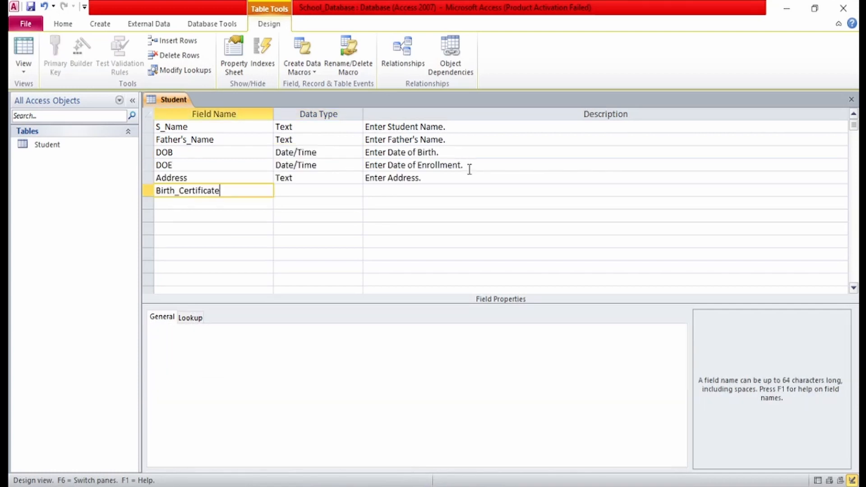
Set the data type of the Birth_Certificate field to Attachment.
{"action": "key", "text": "Tab"}
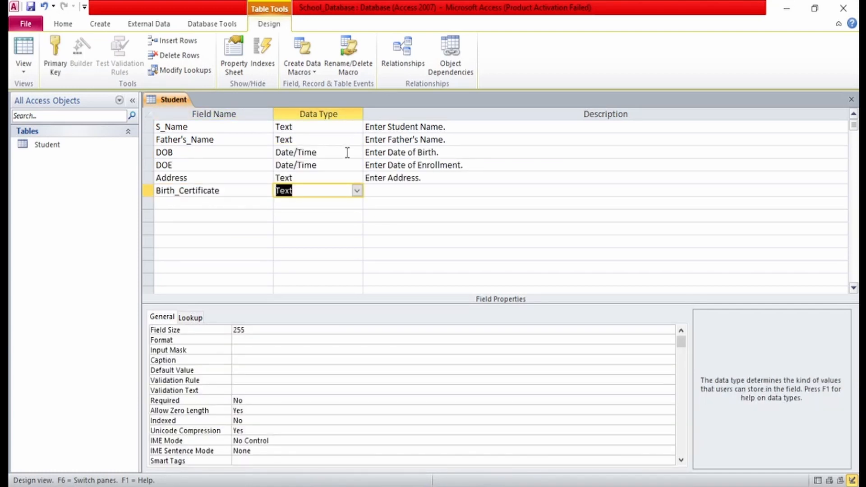
{"action": "left_click", "coordinate": [357, 191]}
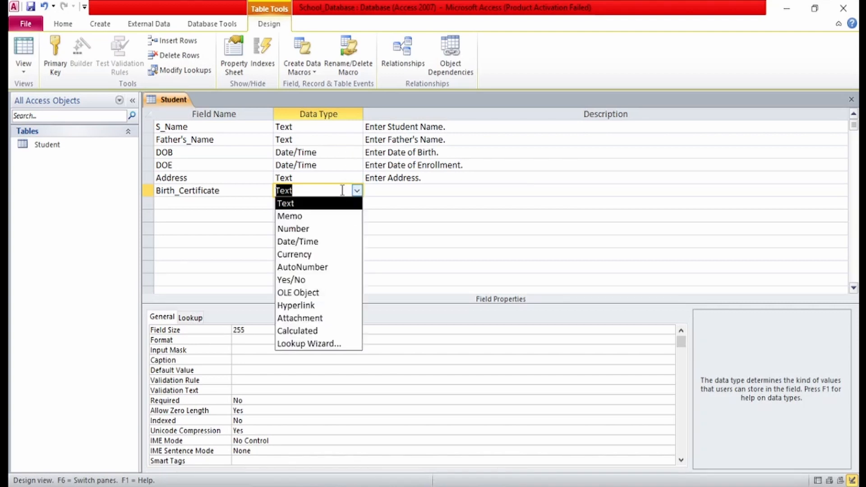
{"action": "left_click", "coordinate": [318, 319]}
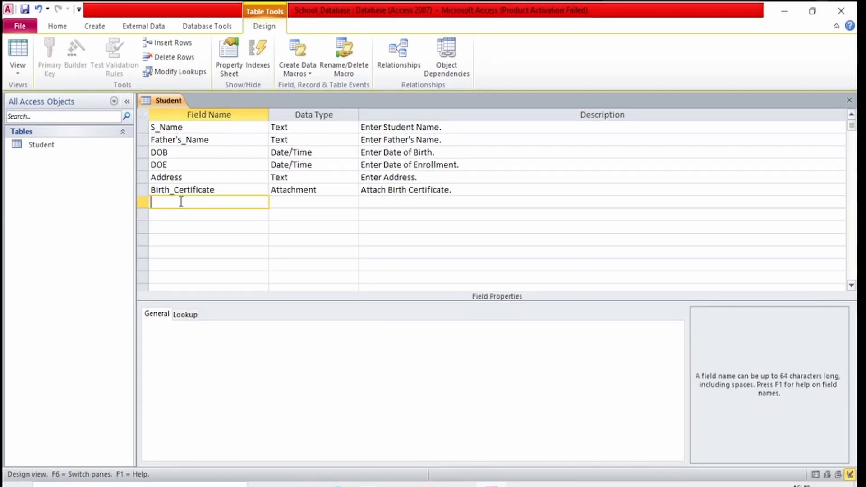
Add a Class field using the Lookup Wizard data type, choosing to type in the lookup values manually.
{"action": "type", "text": "Class"}
{"action": "key", "text": "Tab"}
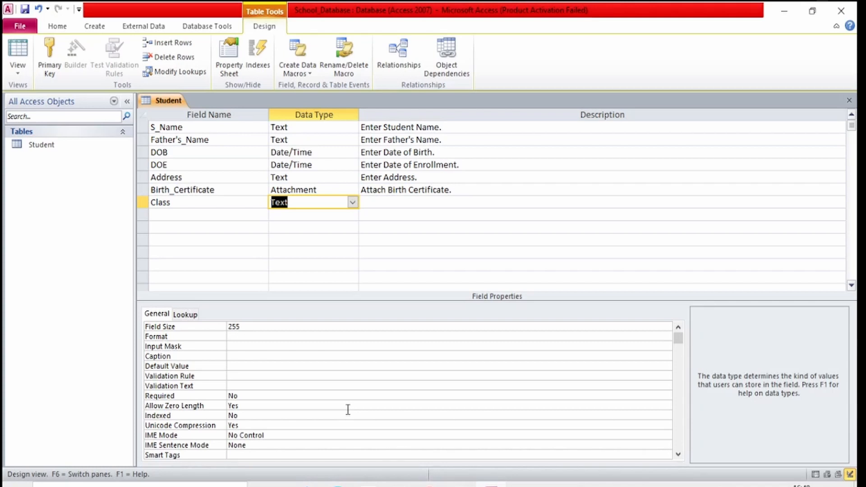
{"action": "left_click", "coordinate": [353, 203]}
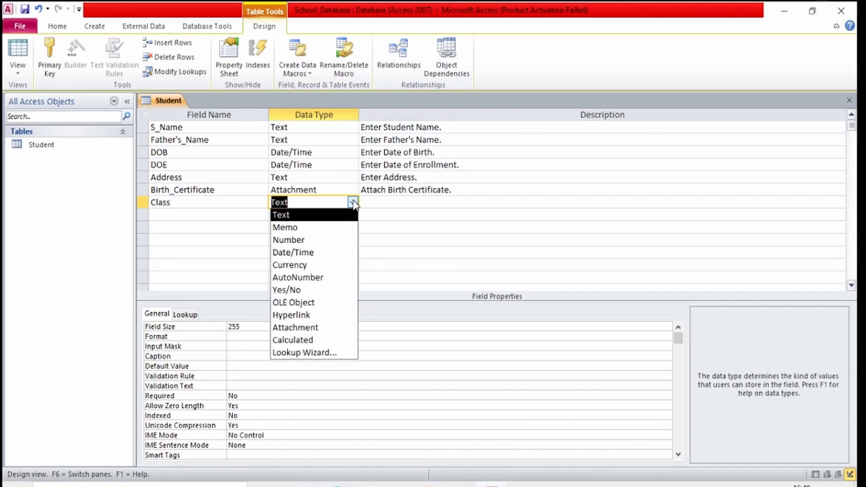
{"action": "left_click", "coordinate": [319, 355]}
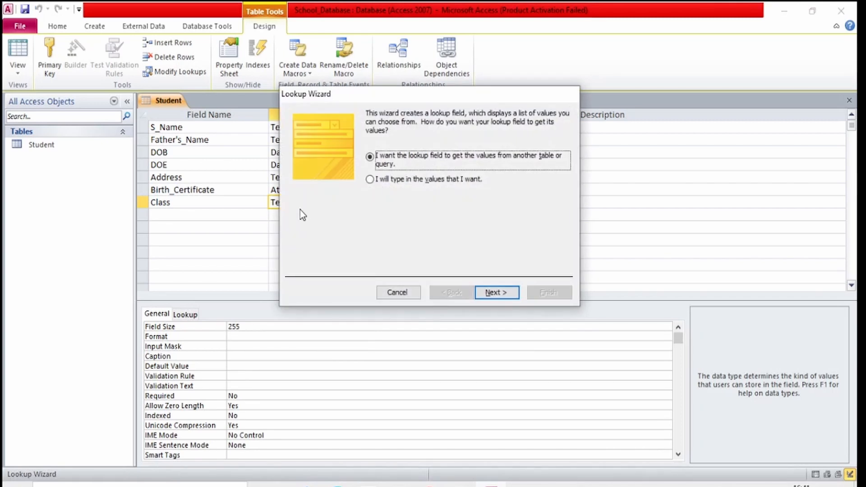
{"action": "left_click_drag", "start_coordinate": [362, 93], "coordinate": [340, 94]}
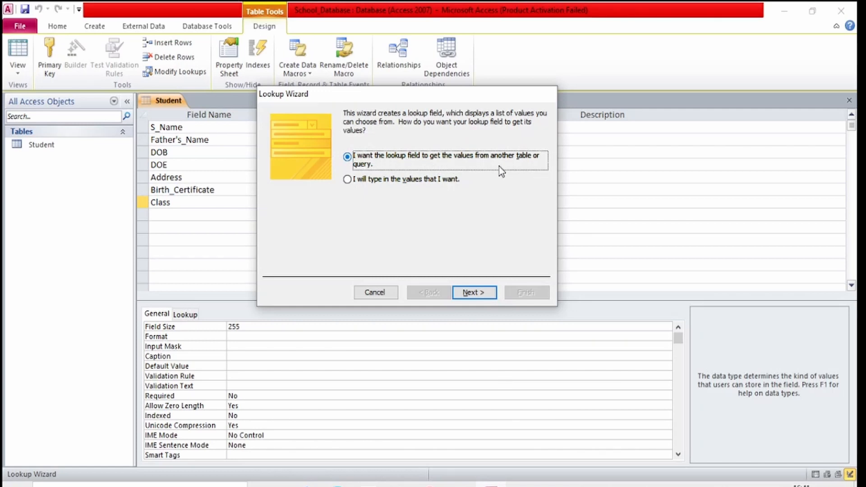
{"action": "left_click", "coordinate": [348, 180]}
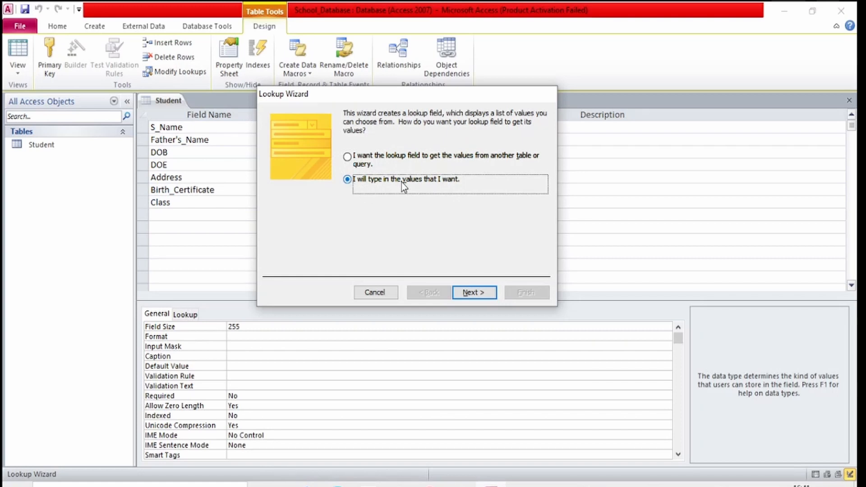
{"action": "left_click", "coordinate": [481, 292]}
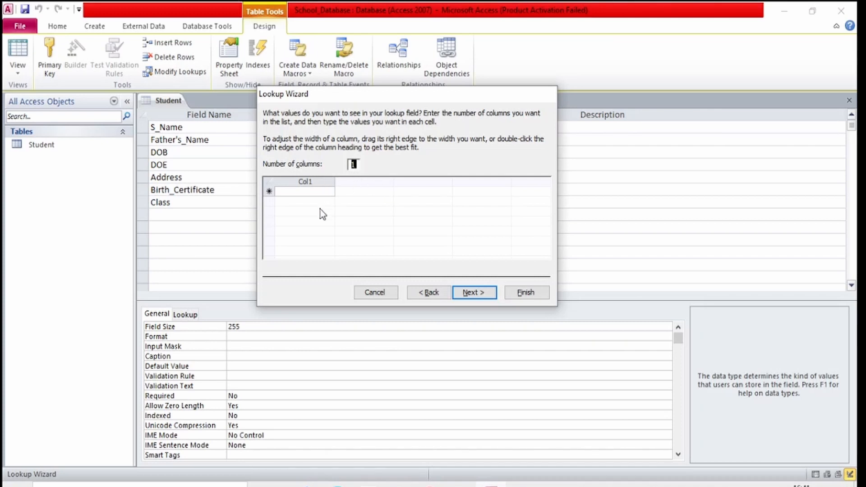
Enter Class 1 through Class 12 as the lookup values in the single column of the list.
{"action": "left_click", "coordinate": [322, 193]}
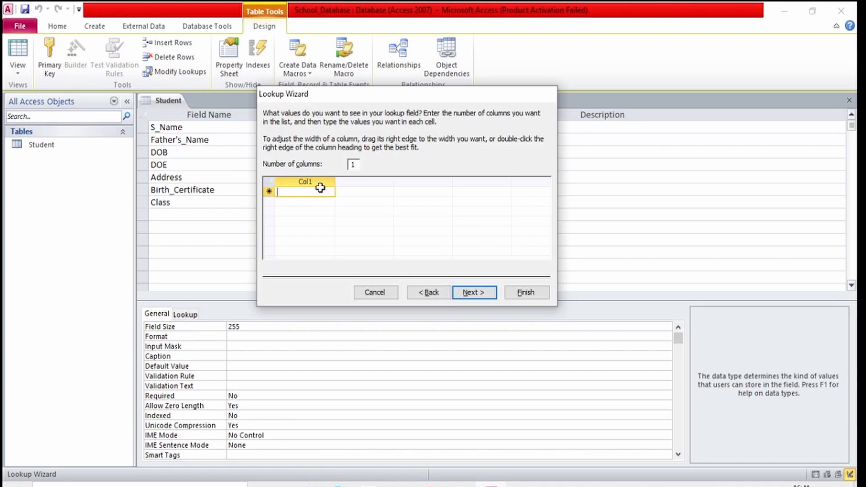
{"action": "type", "text": "C"}
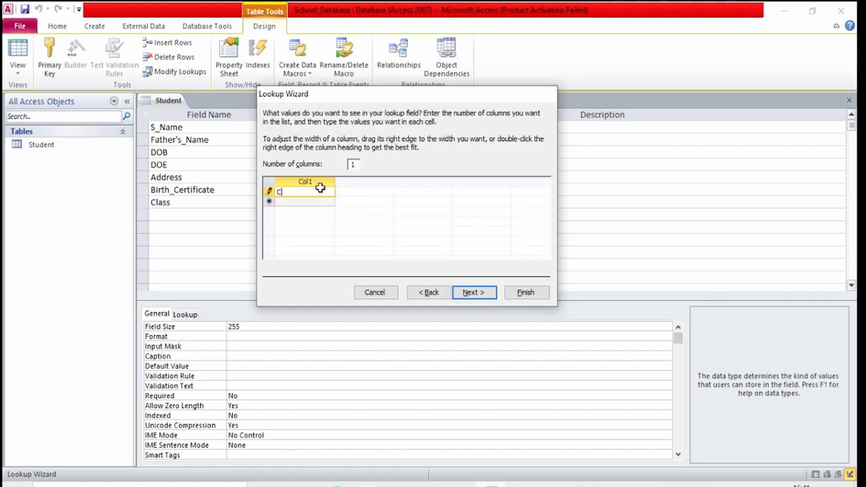
{"action": "type", "text": "lass 1"}
{"action": "key", "text": "Down"}
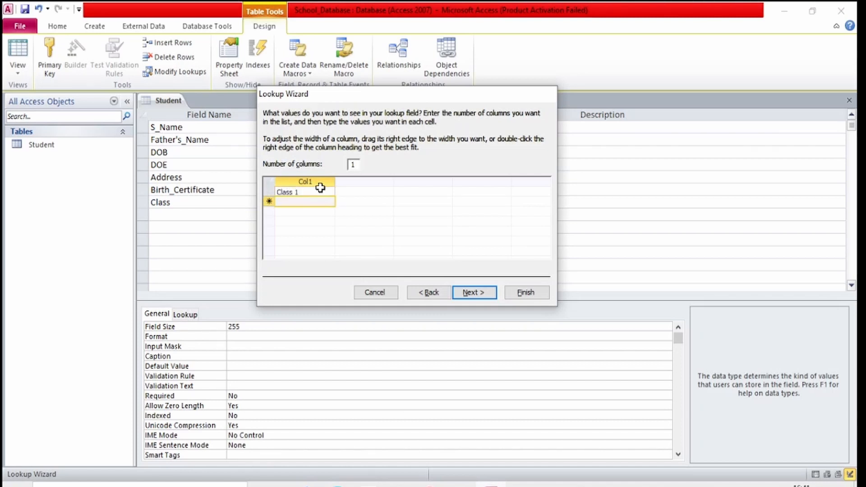
{"action": "type", "text": "Class 2"}
{"action": "key", "text": "Down"}
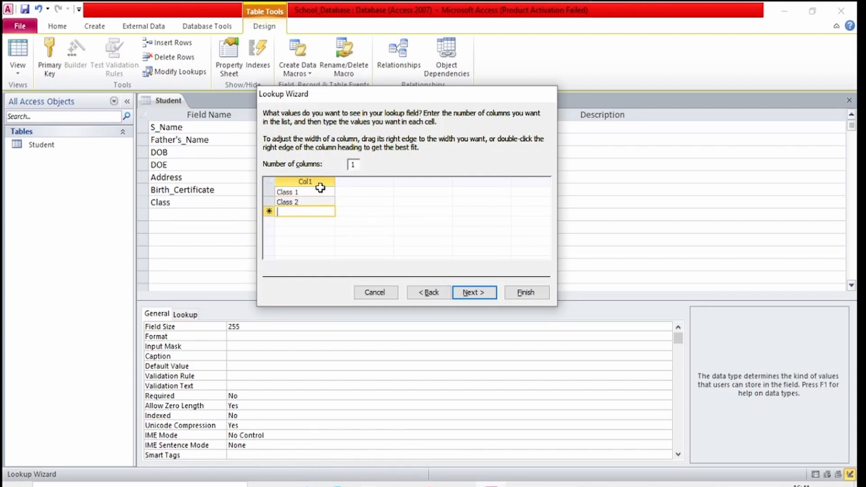
{"action": "type", "text": "Class 3"}
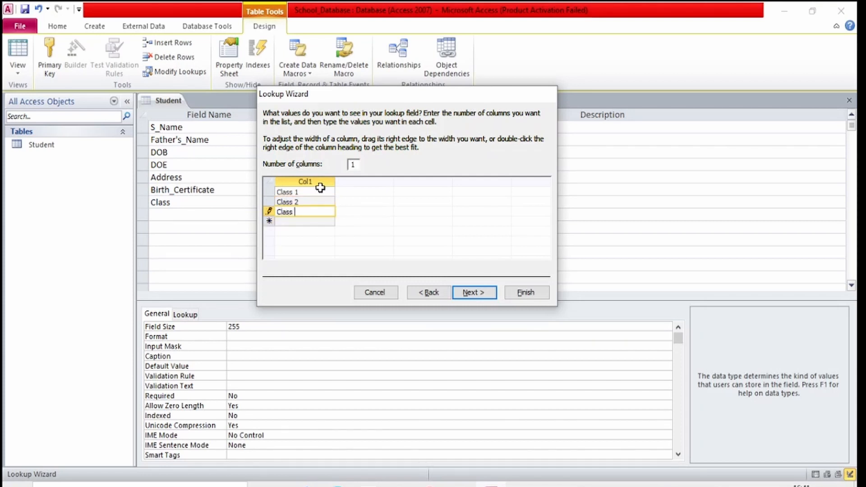
{"action": "key", "text": "Down"}
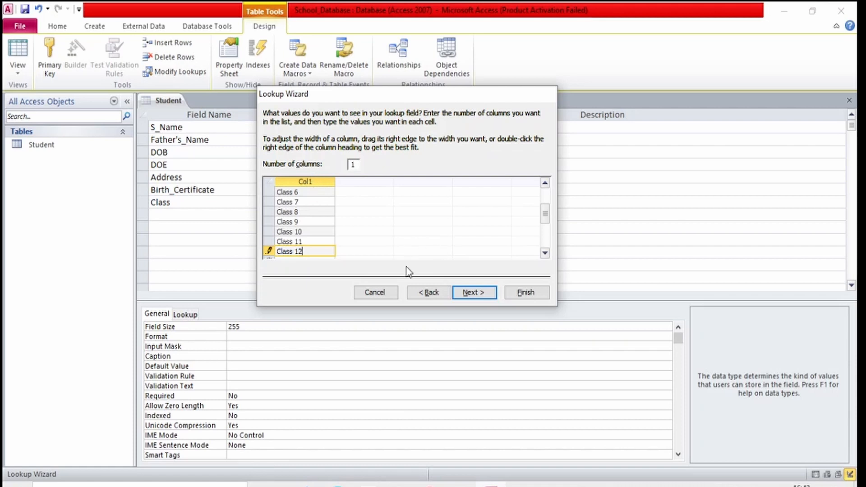
Finish the lookup field with the label Class, limiting entries to the list and leaving multiple values disallowed.
{"action": "left_click", "coordinate": [463, 294]}
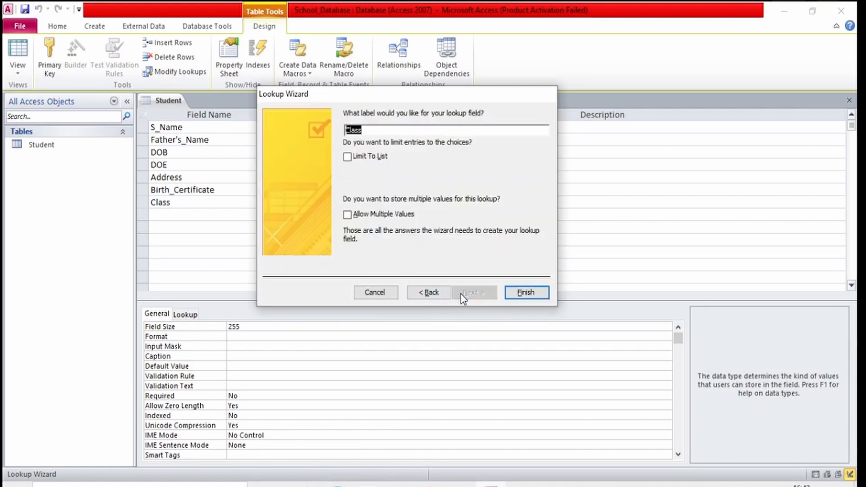
{"action": "left_click", "coordinate": [348, 158]}
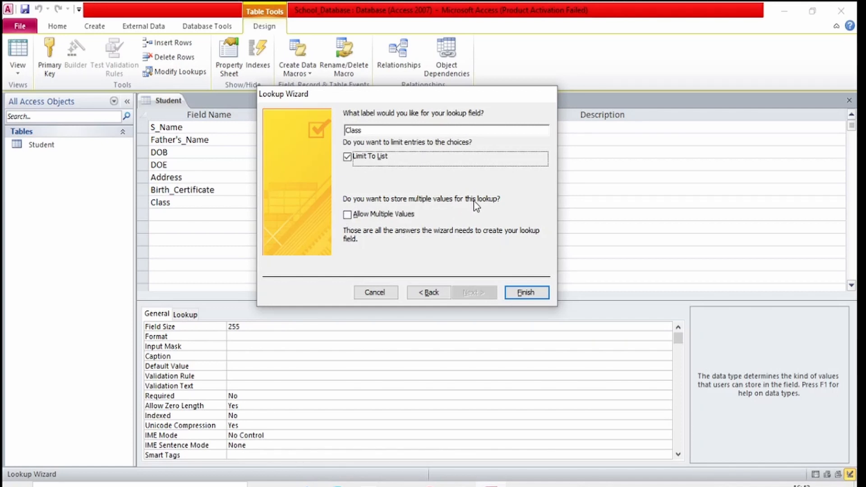
{"action": "left_click", "coordinate": [348, 217]}
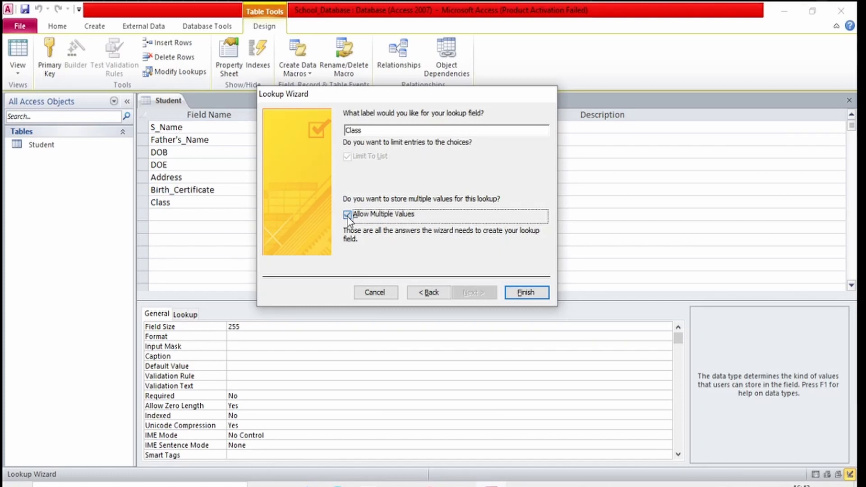
{"action": "left_click", "coordinate": [348, 217]}
{"action": "left_click", "coordinate": [365, 129]}
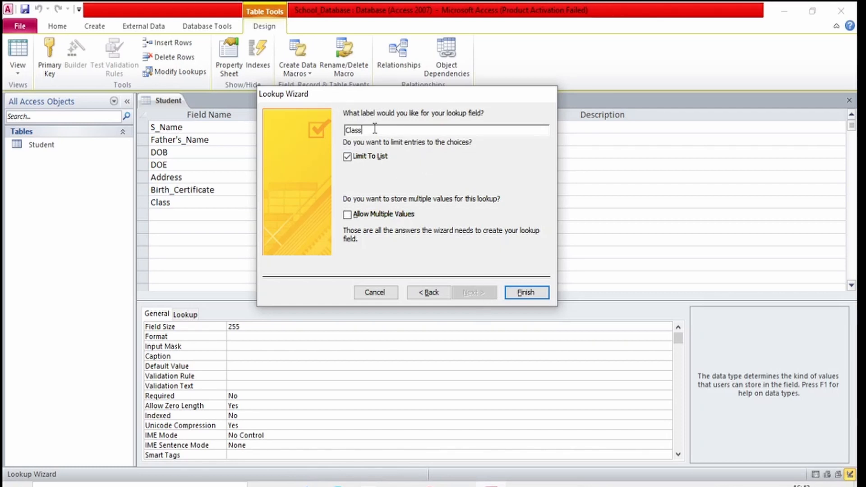
{"action": "left_click", "coordinate": [526, 293]}
Describe the Class field as "Select class from the drop down.".
{"action": "left_click", "coordinate": [380, 203]}
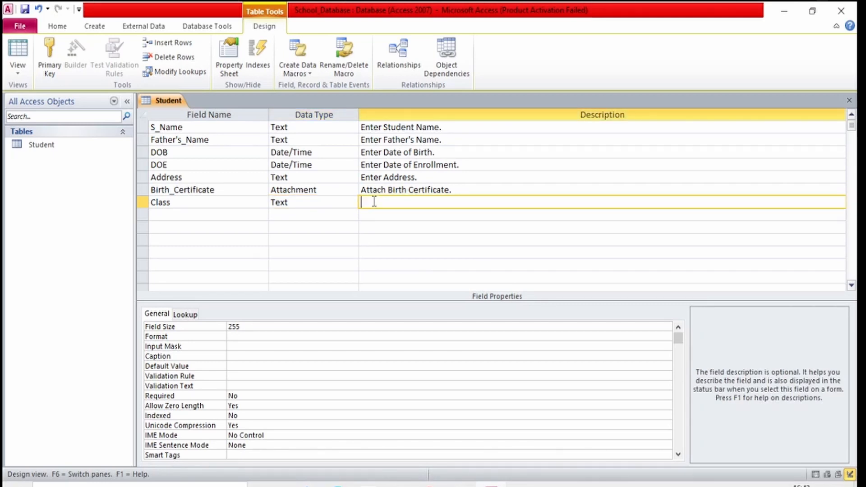
{"action": "type", "text": "Select class from the drop down."}
{"action": "key", "text": "Return"}
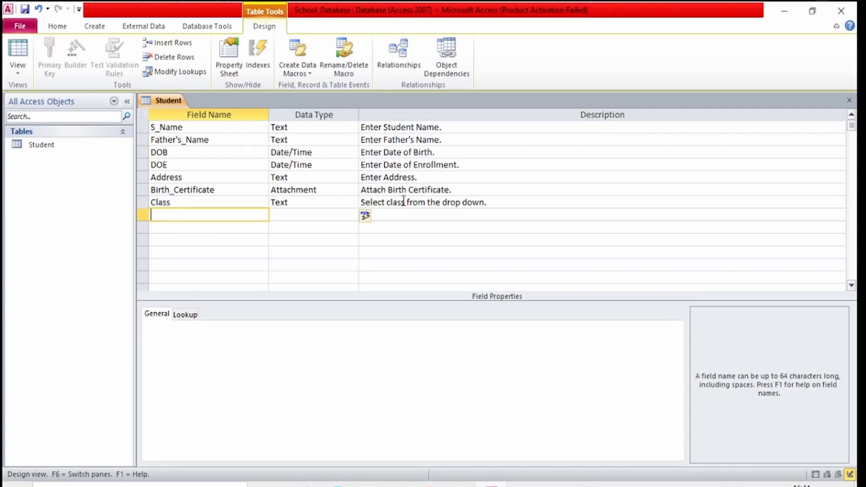
Add a Picture field below Class with the Attachment data type and the description "Store Student's Photo.".
{"action": "type", "text": "Picture"}
{"action": "key", "text": "Tab"}
{"action": "left_click", "coordinate": [352, 215]}
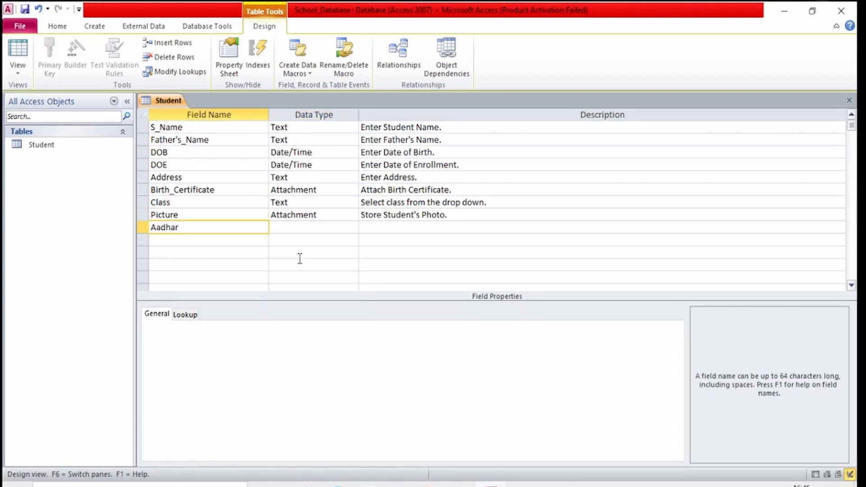
Add an Aadhar_Card field with the Yes/No data type and the description "Check it if student is having UID Card.".
{"action": "type", "text": "_Card"}
{"action": "key", "text": "Tab"}
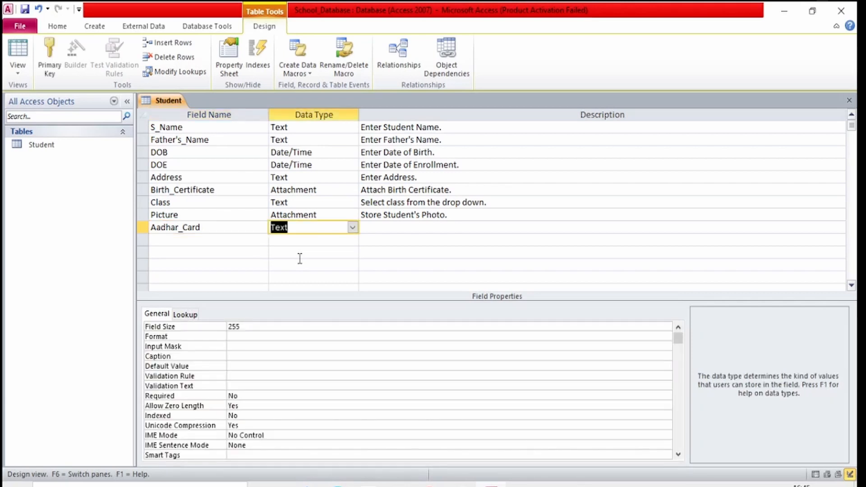
{"action": "left_click", "coordinate": [353, 229]}
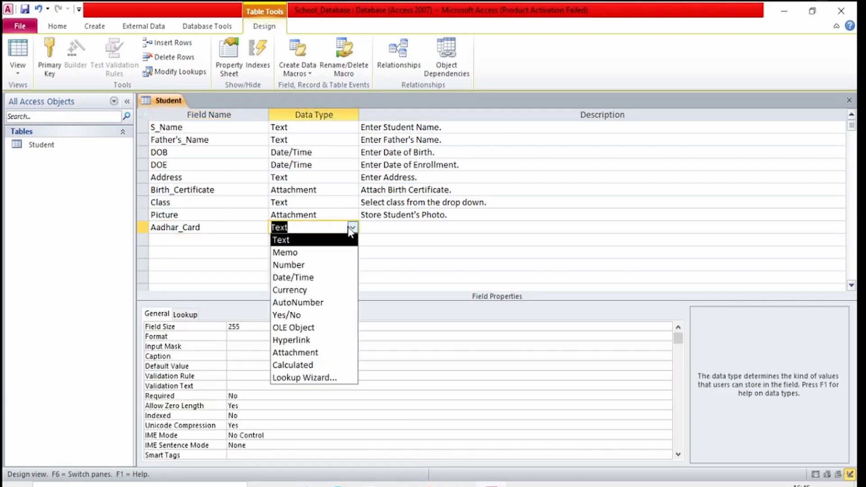
{"action": "left_click", "coordinate": [300, 321]}
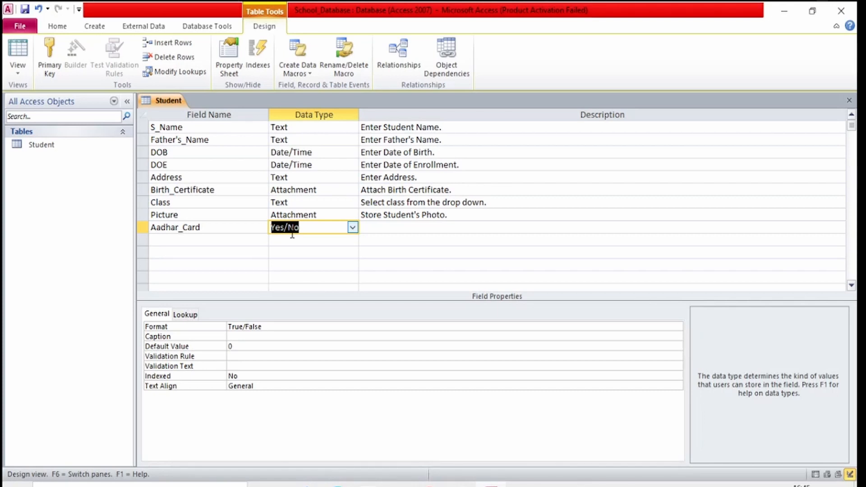
{"action": "left_click", "coordinate": [382, 228]}
{"action": "type", "text": "Check it if student is having UID Card."}
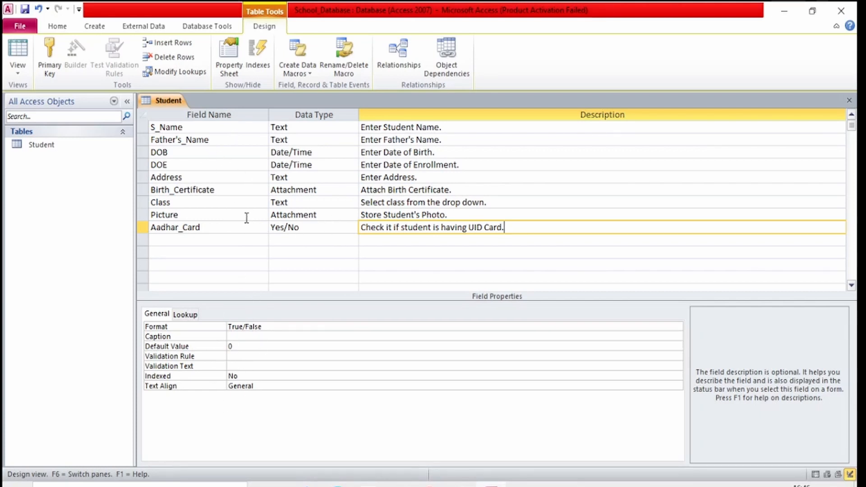
{"action": "left_click", "coordinate": [210, 213]}
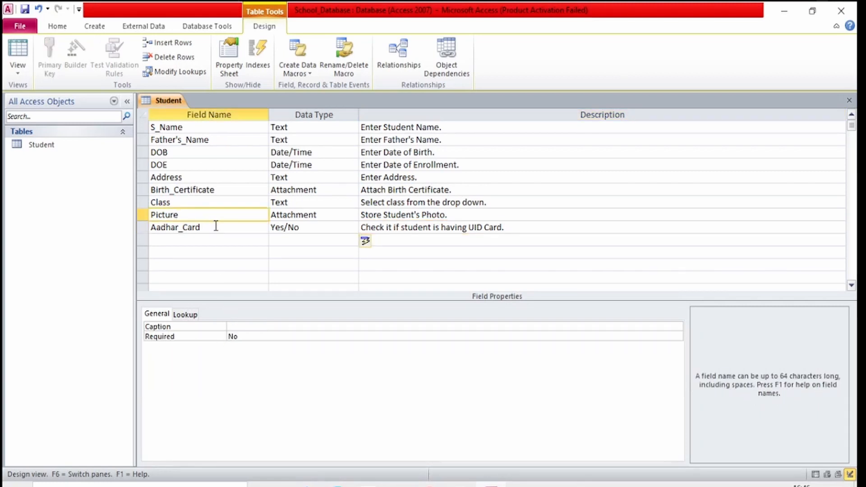
{"action": "left_click", "coordinate": [230, 228]}
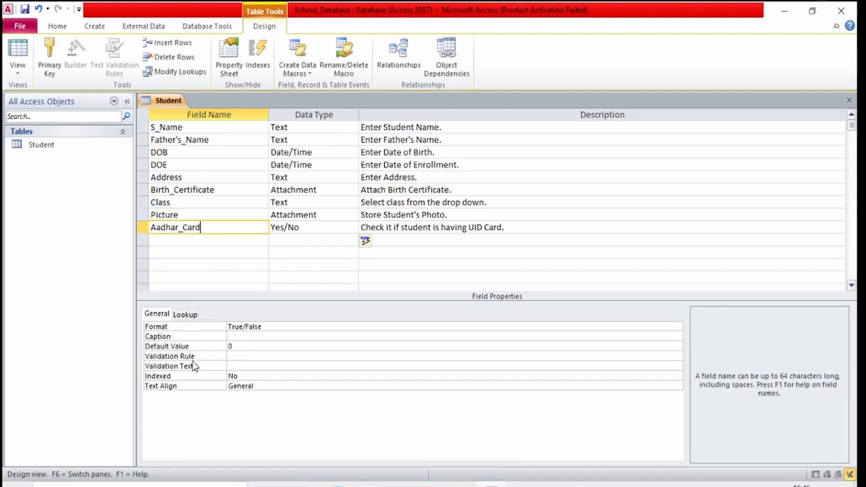
{"action": "left_click", "coordinate": [225, 178]}
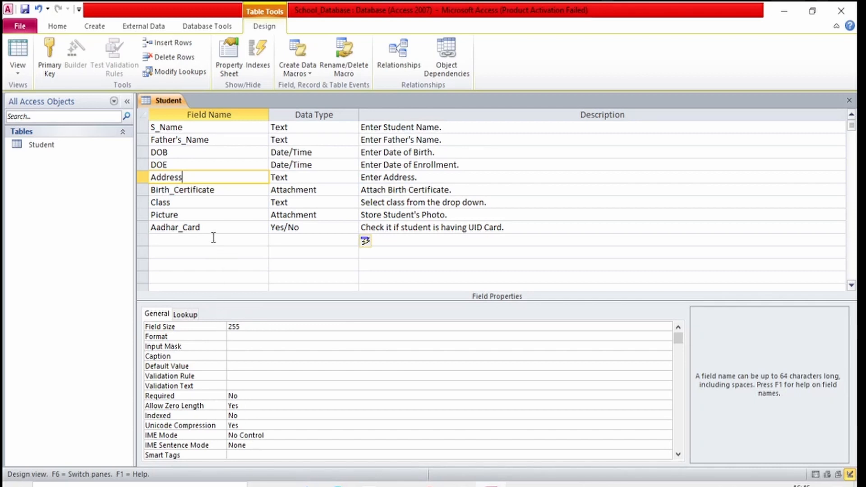
{"action": "left_click", "coordinate": [352, 240]}
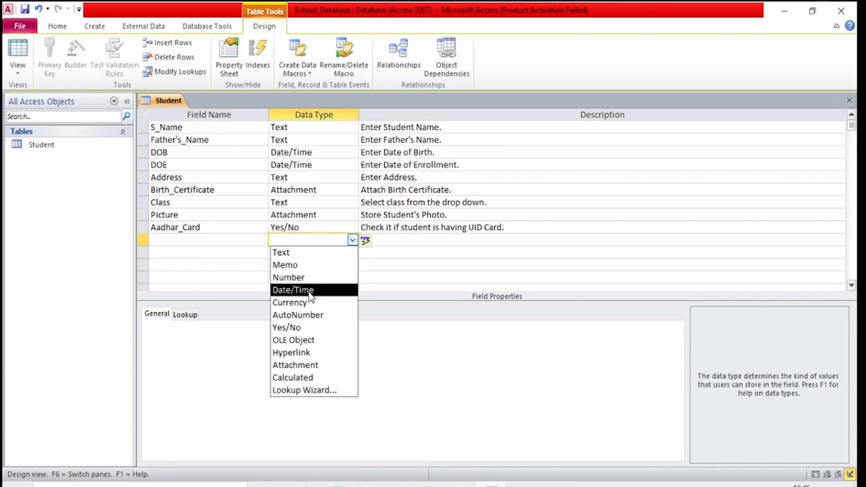
{"action": "left_click", "coordinate": [298, 266]}
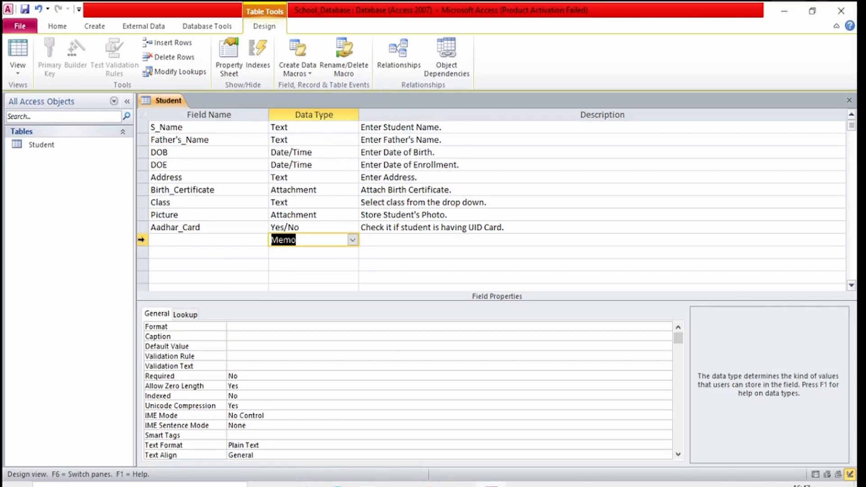
{"action": "left_click", "coordinate": [141, 240]}
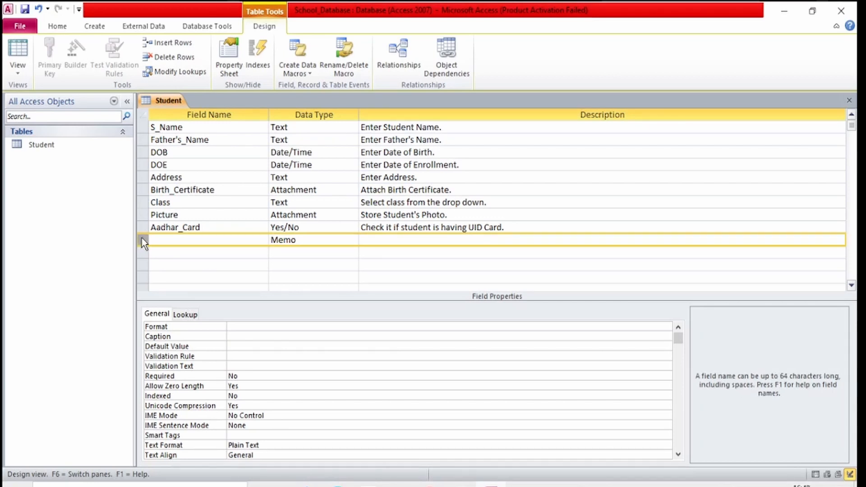
{"action": "key", "text": "Delete"}
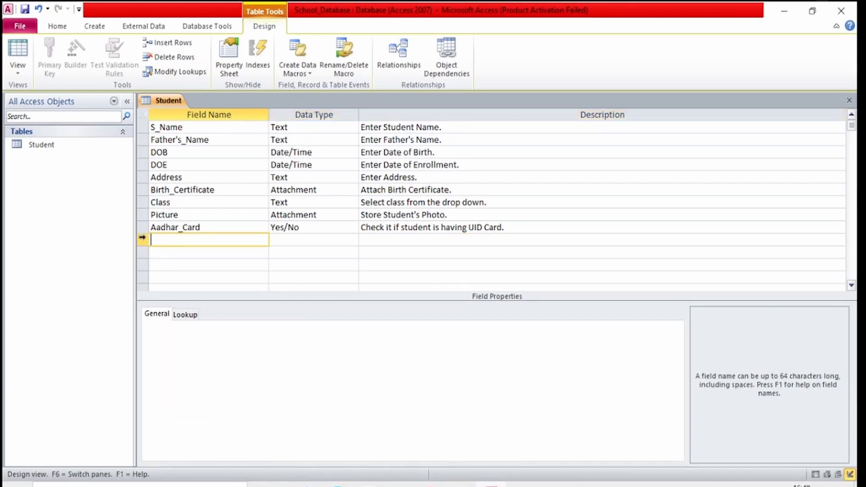
{"action": "key", "text": "Up"}
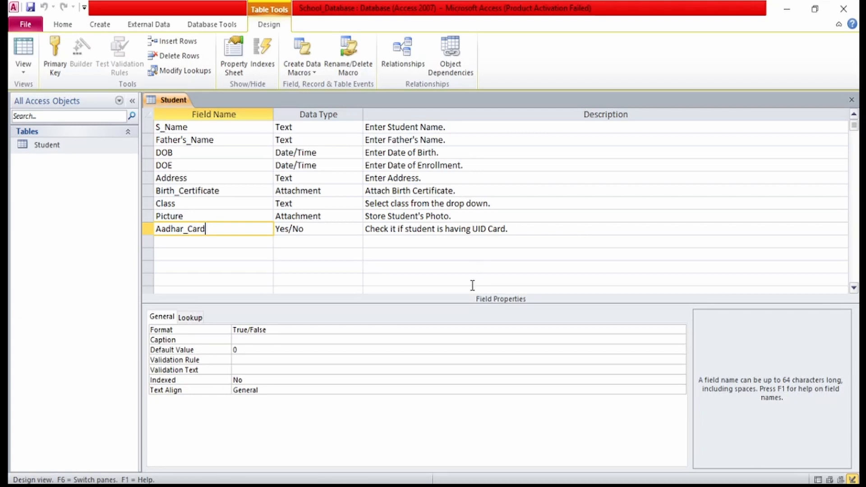
Switch the Student table to Datasheet View and enter the student's name and the father's name in the first record.
{"action": "left_click", "coordinate": [26, 75]}
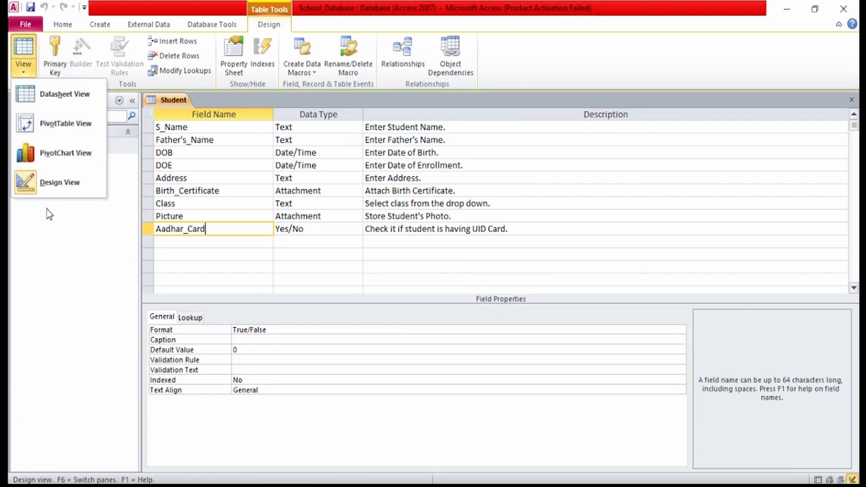
{"action": "left_click", "coordinate": [41, 100]}
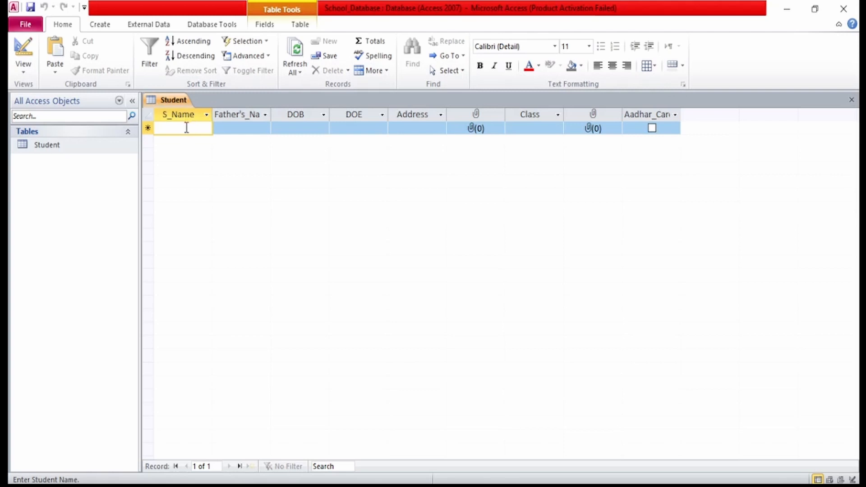
{"action": "type", "text": "Ramesh"}
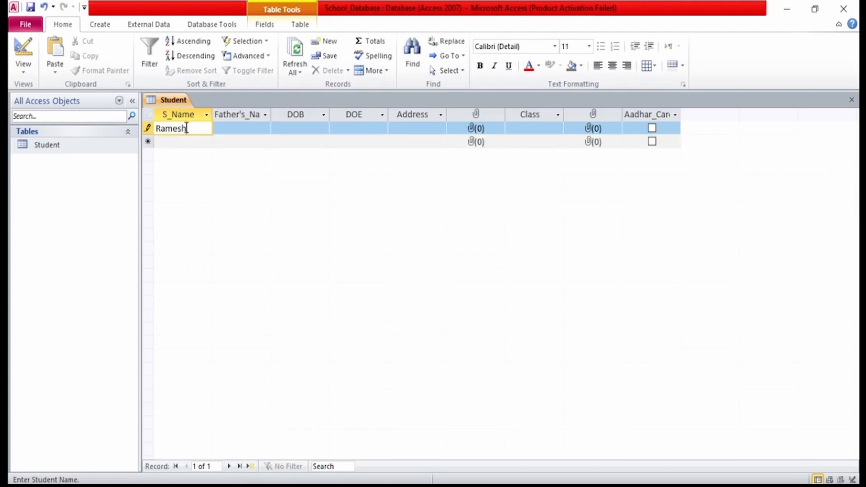
{"action": "key", "text": "Tab"}
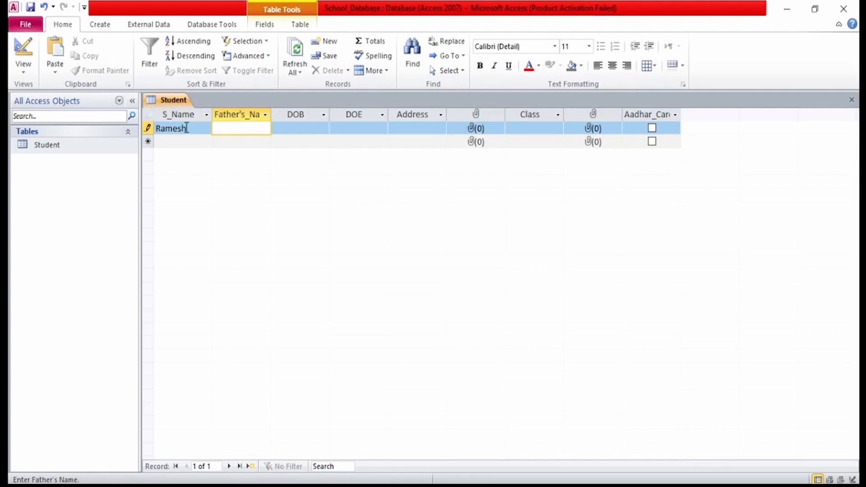
{"action": "type", "text": "Mr. D.K, Jain"}
{"action": "key", "text": "Tab"}
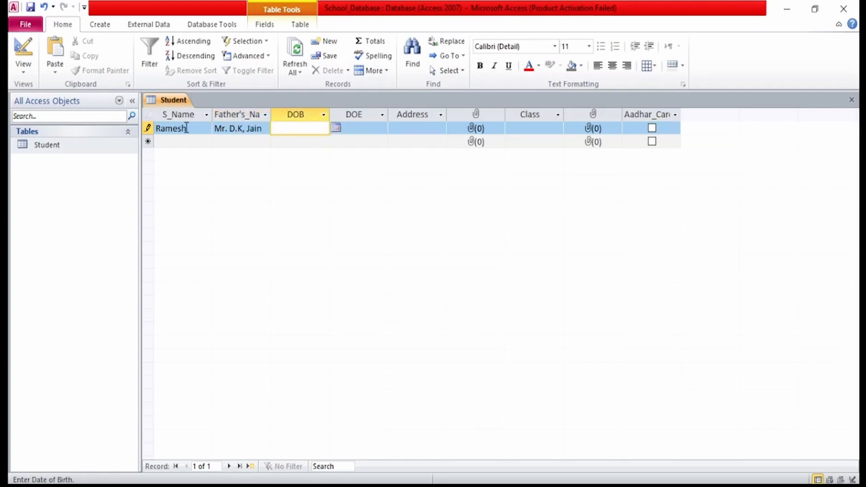
{"action": "left_click", "coordinate": [338, 129]}
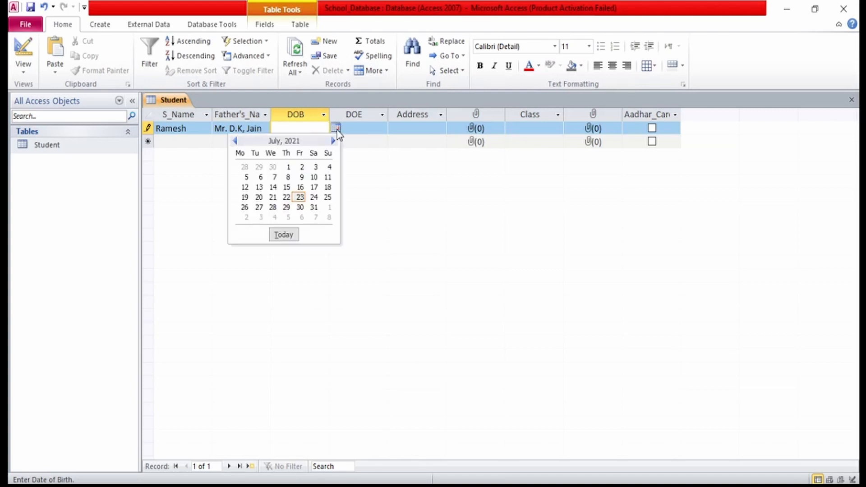
{"action": "left_click", "coordinate": [234, 141]}
{"action": "left_click", "coordinate": [234, 141]}
{"action": "left_click", "coordinate": [234, 141]}
{"action": "left_click", "coordinate": [234, 141]}
{"action": "left_click", "coordinate": [235, 141]}
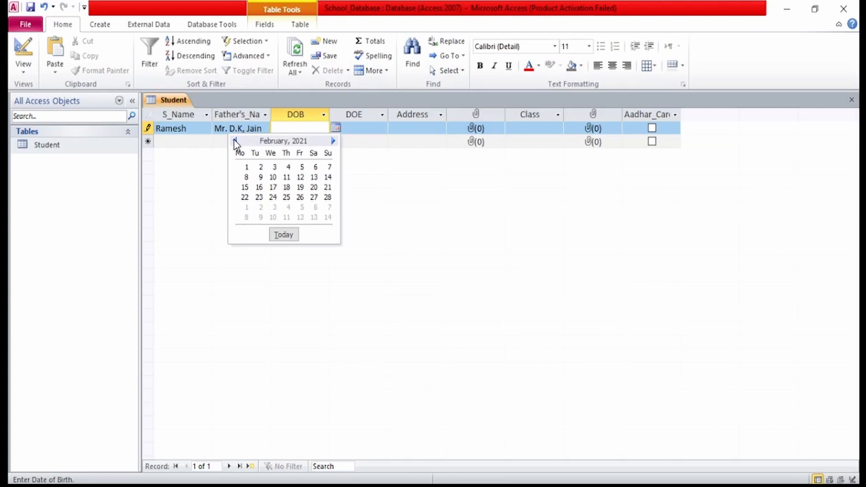
{"action": "double_click", "coordinate": [235, 141]}
{"action": "triple_click", "coordinate": [235, 140]}
{"action": "triple_click", "coordinate": [234, 141]}
{"action": "double_click", "coordinate": [234, 140]}
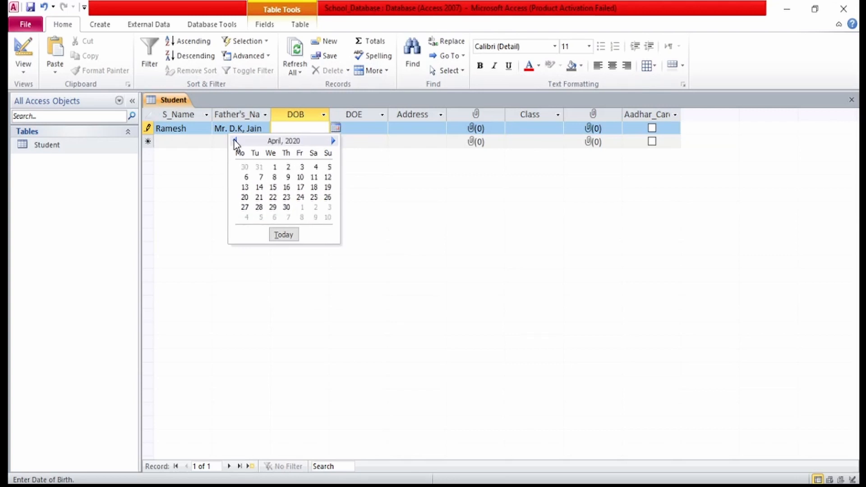
{"action": "triple_click", "coordinate": [235, 141]}
{"action": "left_click", "coordinate": [234, 141]}
Complete the record's date of birth and address, and set its DOE to 01-07-2021.
{"action": "left_click", "coordinate": [281, 130]}
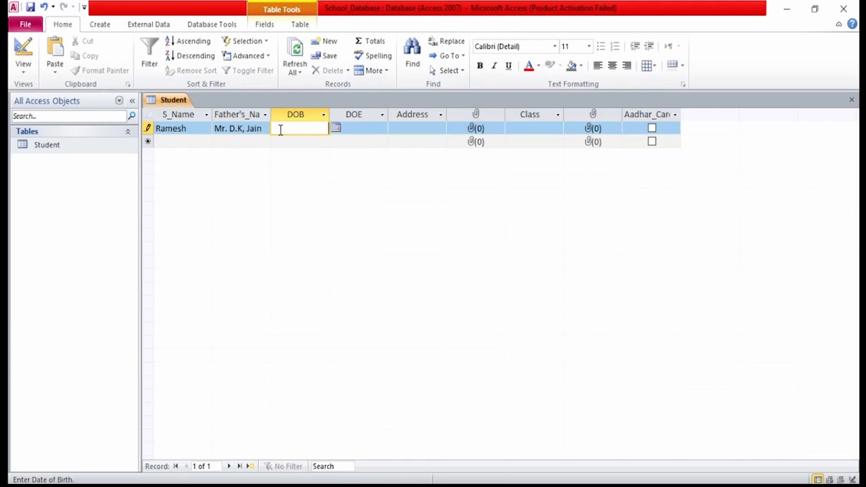
{"action": "type", "text": "10/01/2007"}
{"action": "left_click", "coordinate": [386, 129]}
{"action": "left_click", "coordinate": [394, 128]}
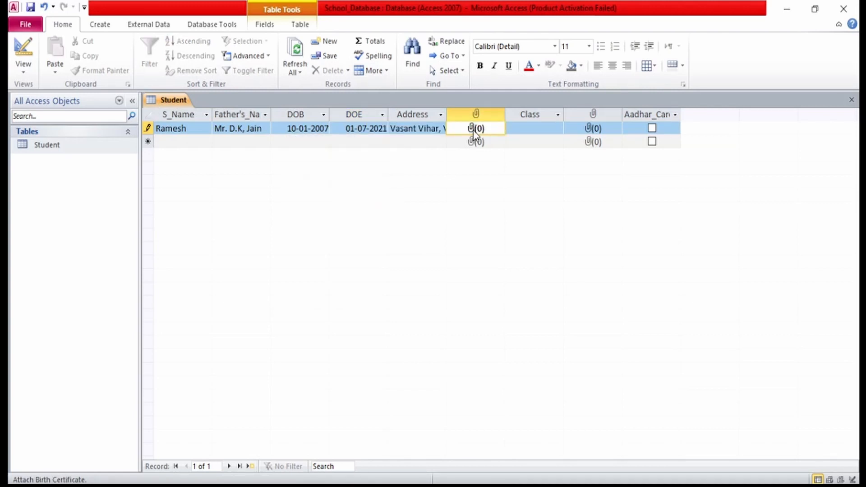
Attach the Birth_Certificate image from the Pics folder on drive D: to the first record's birth certificate field.
{"action": "double_click", "coordinate": [473, 130]}
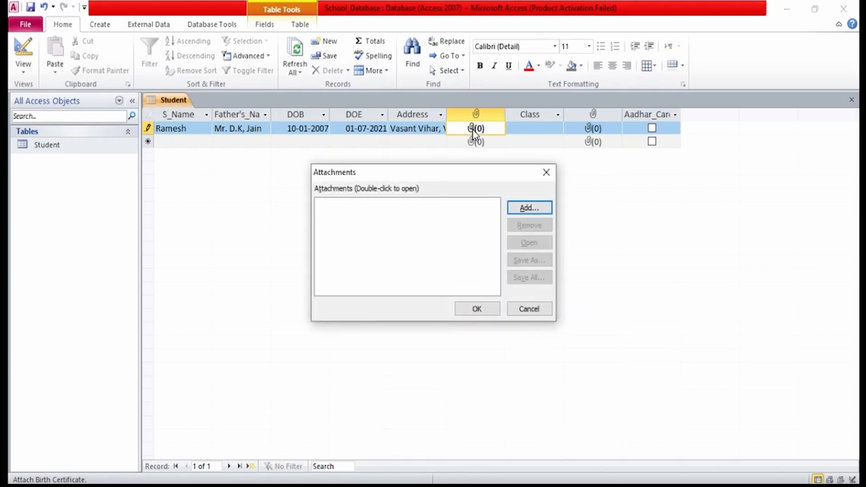
{"action": "left_click_drag", "start_coordinate": [428, 176], "coordinate": [440, 114]}
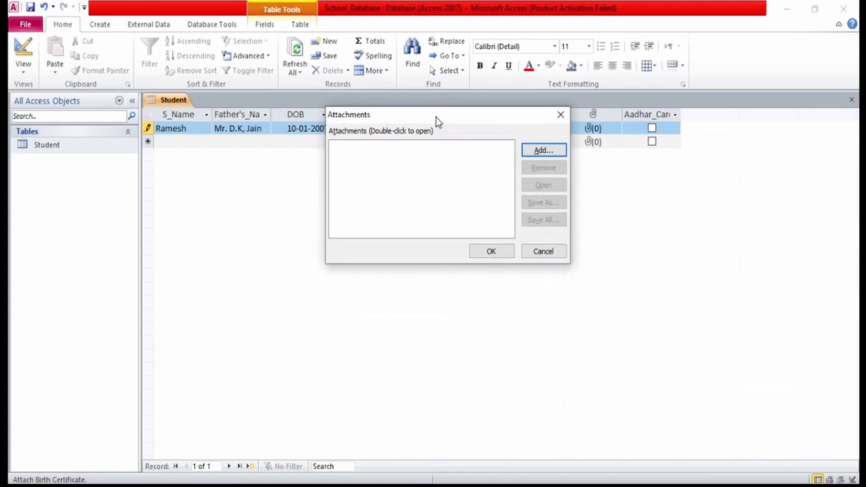
{"action": "left_click", "coordinate": [541, 149]}
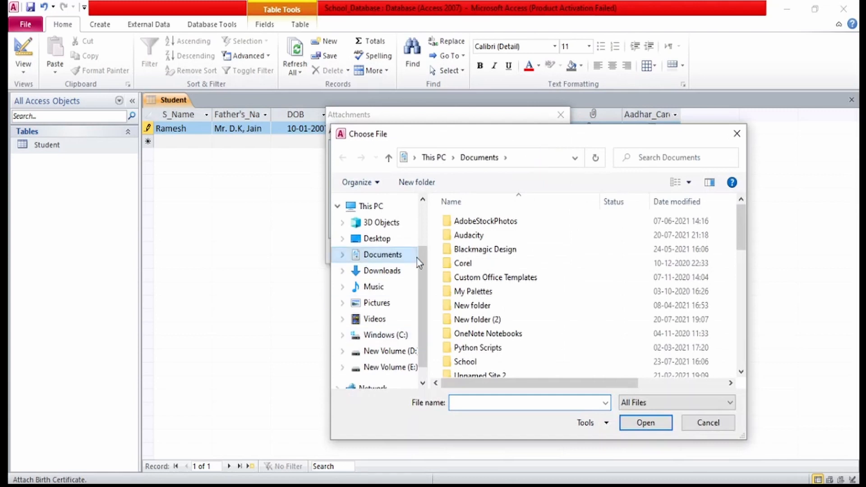
{"action": "left_click", "coordinate": [405, 352]}
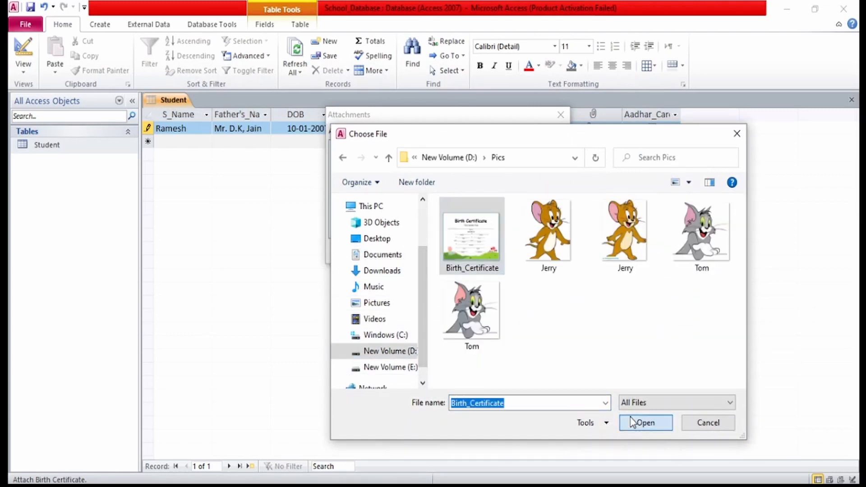
{"action": "left_click", "coordinate": [644, 423]}
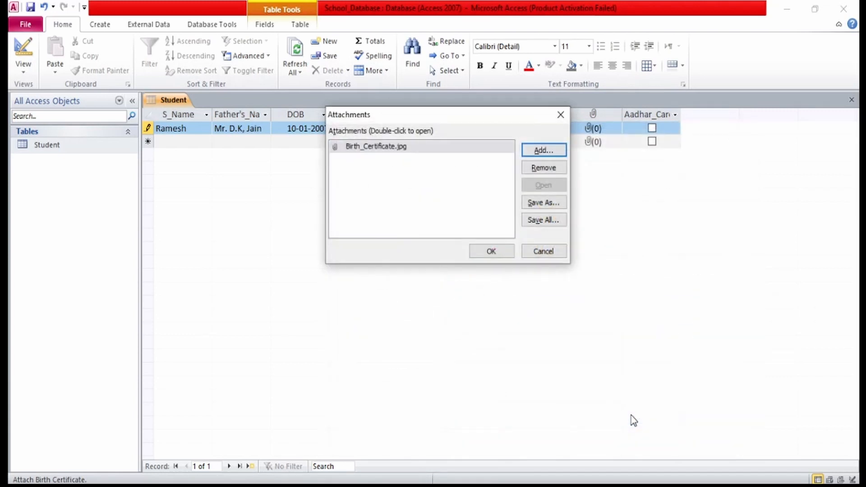
{"action": "left_click", "coordinate": [493, 250]}
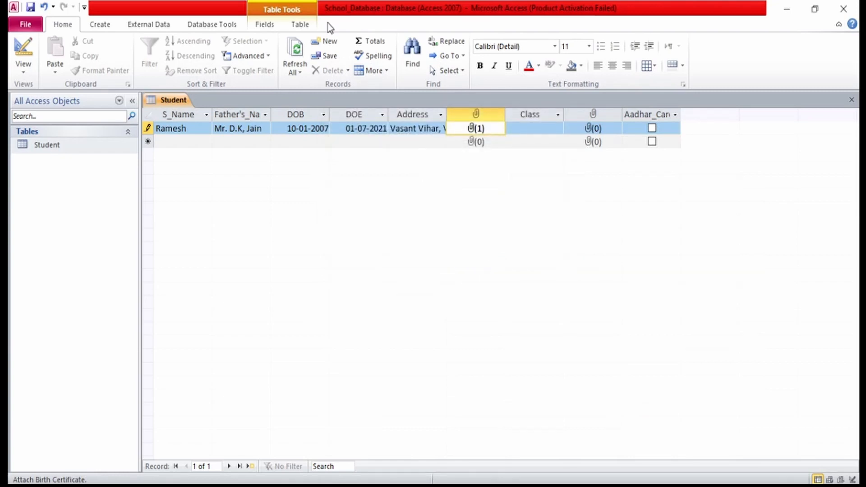
Set the first record's Class field to Class 7.
{"action": "left_click", "coordinate": [536, 129]}
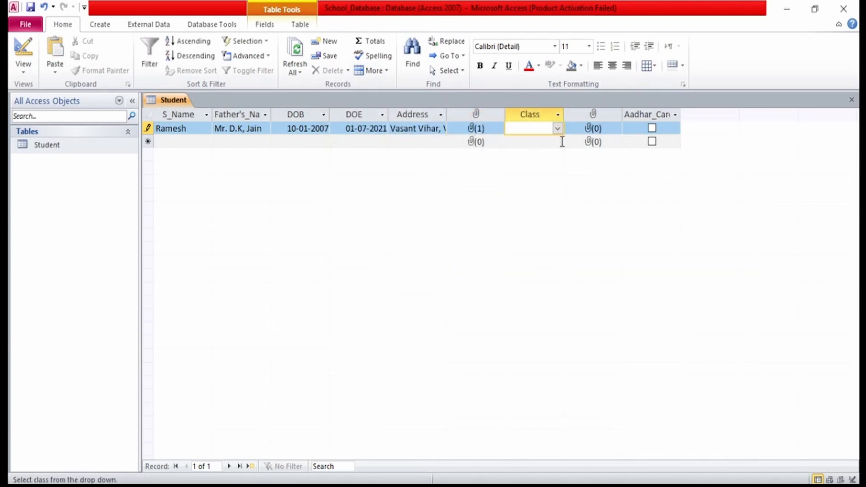
{"action": "left_click", "coordinate": [558, 129]}
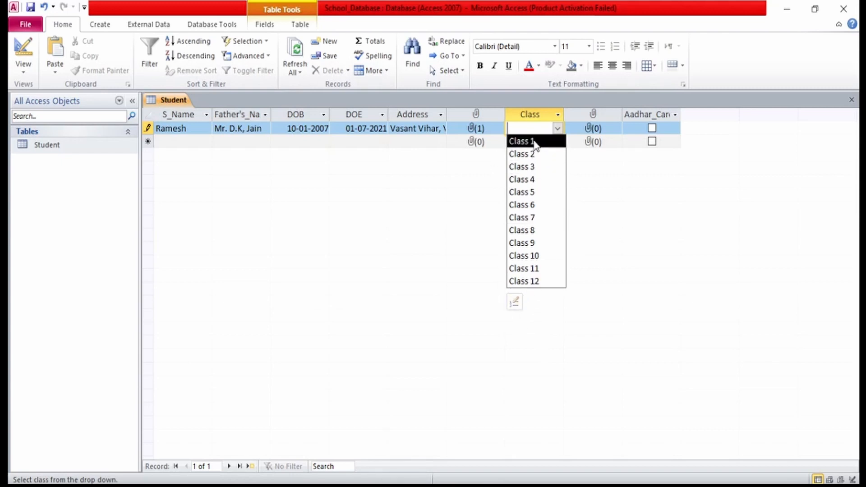
{"action": "left_click", "coordinate": [542, 219]}
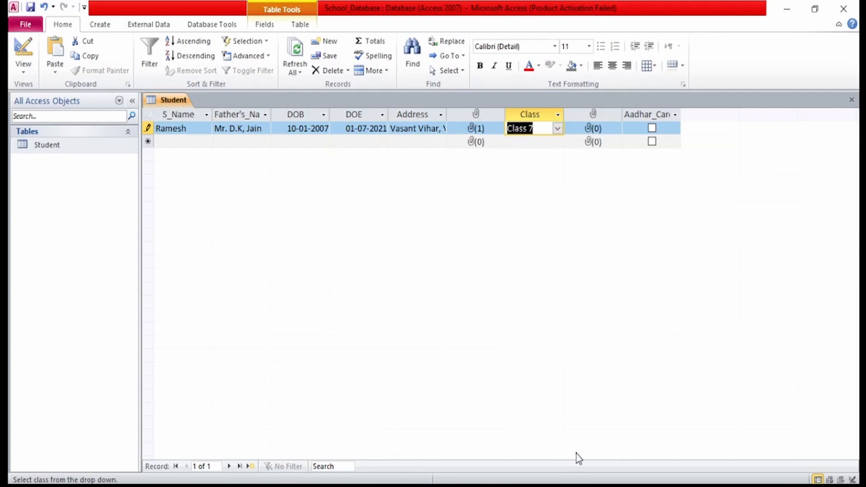
Attach the first Jerry image (Jerry.bmp) from the Pics folder to the first record's student photo field.
{"action": "left_click", "coordinate": [585, 135]}
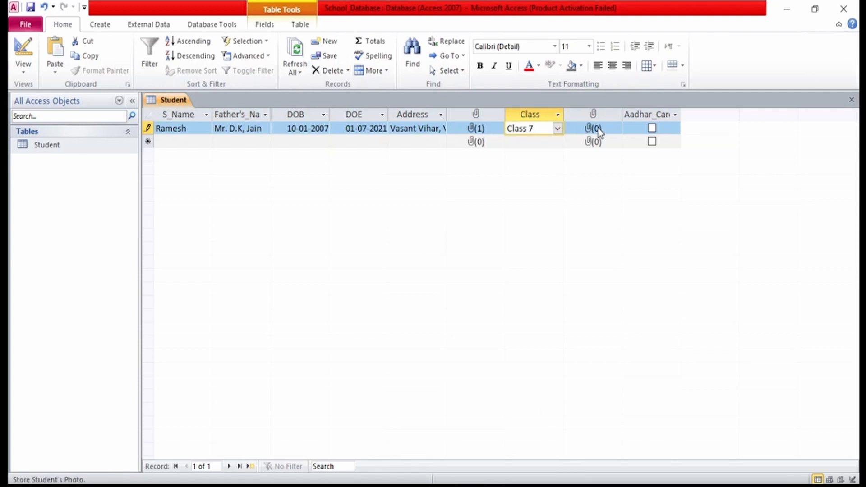
{"action": "double_click", "coordinate": [600, 136]}
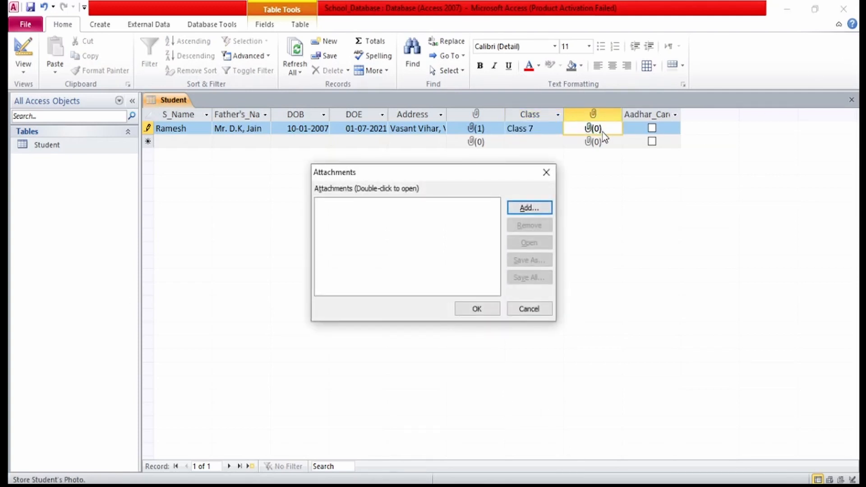
{"action": "left_click", "coordinate": [534, 209]}
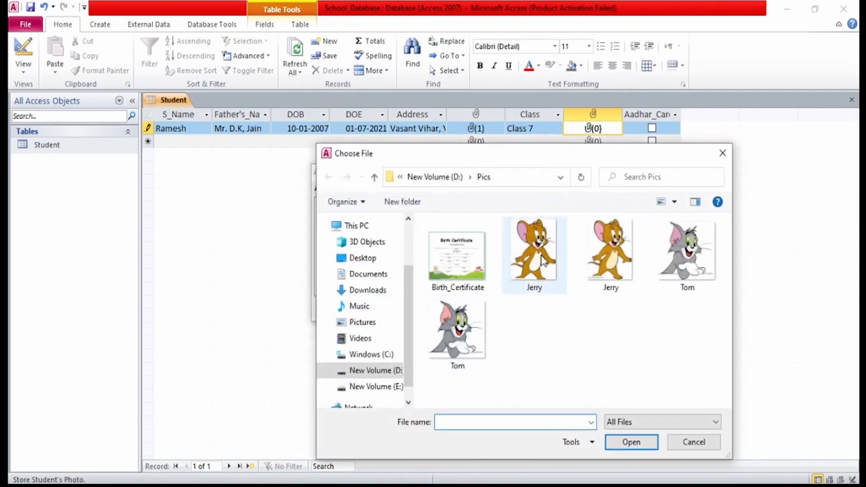
{"action": "left_click", "coordinate": [532, 266]}
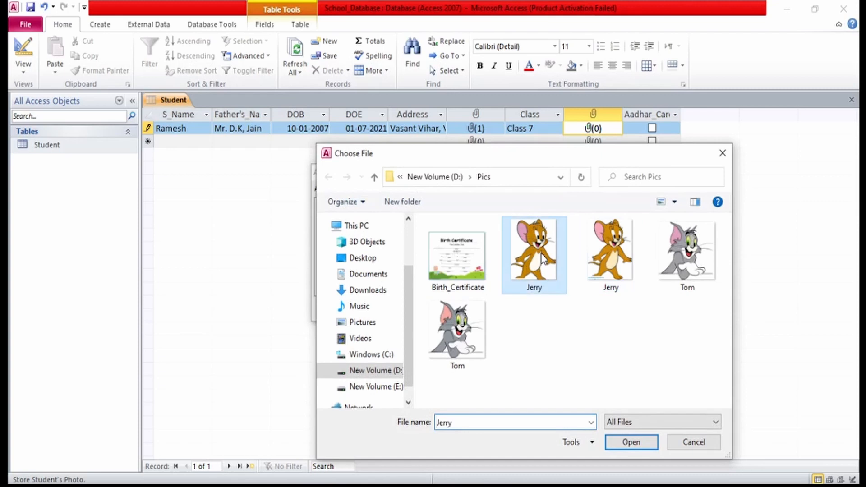
{"action": "left_click", "coordinate": [632, 441]}
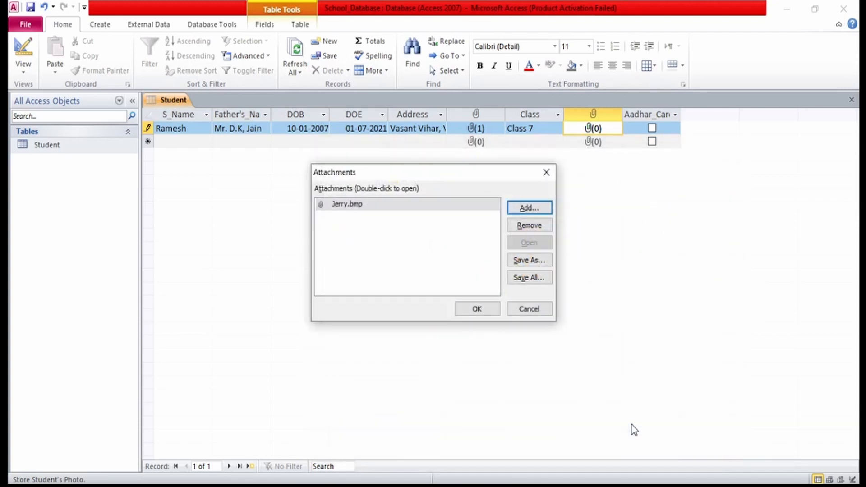
{"action": "left_click", "coordinate": [477, 309]}
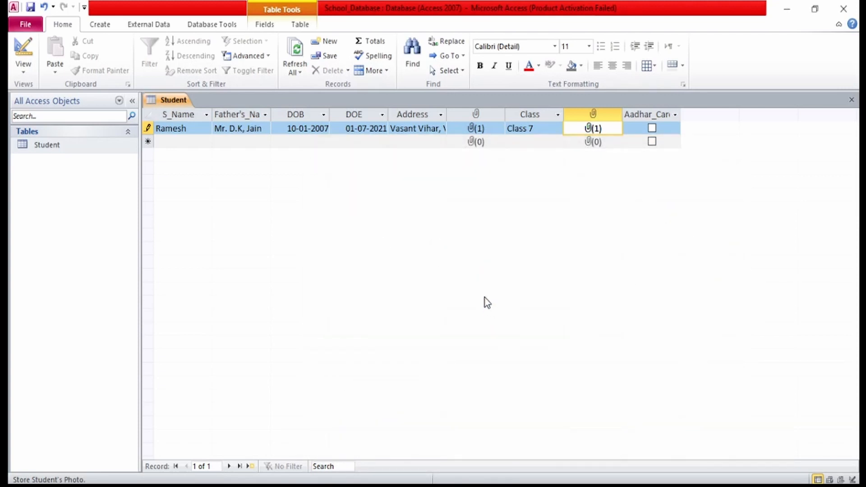
Widen the Aadhar_Card column to fit its full heading and tick its check box for the first record.
{"action": "left_click_drag", "start_coordinate": [680, 116], "coordinate": [723, 118]}
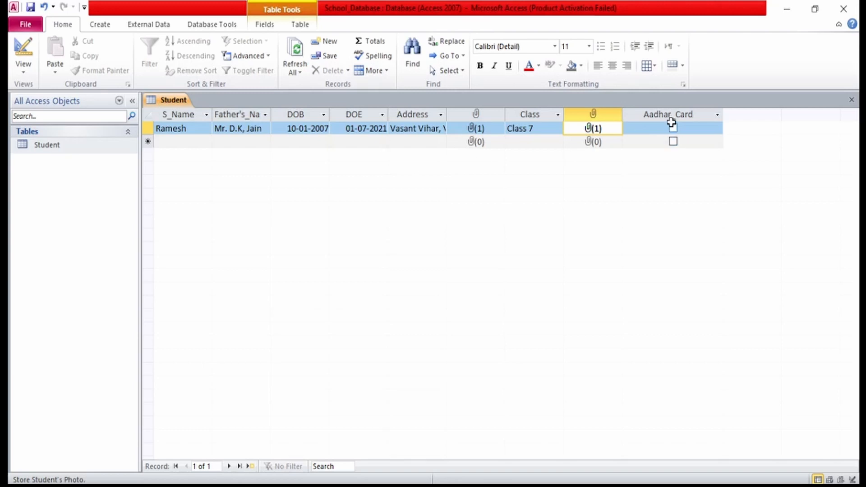
{"action": "left_click", "coordinate": [674, 129]}
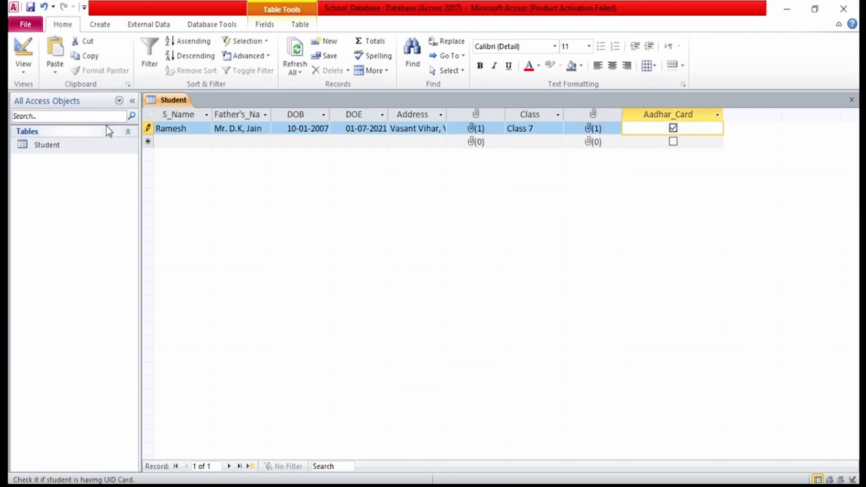
Add the missing period after the initials in the first record's father's name and enter a student's name in a new record.
{"action": "left_click", "coordinate": [244, 129]}
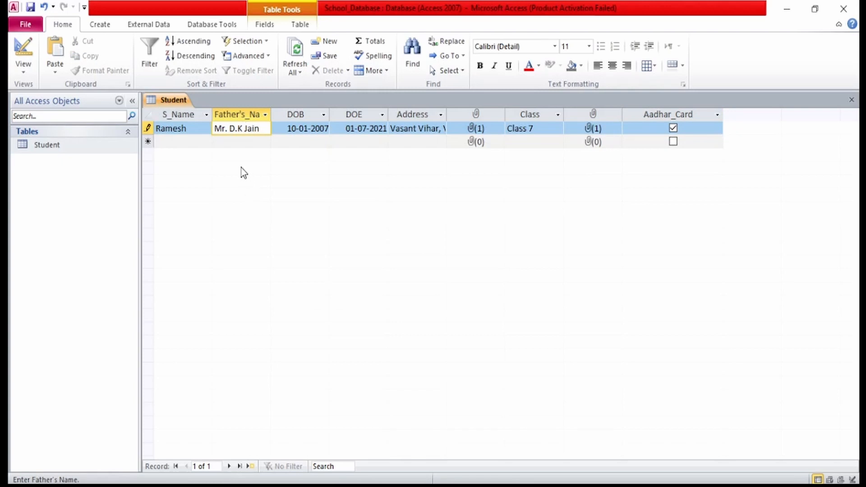
{"action": "type", "text": "."}
{"action": "key", "text": "Tab"}
{"action": "key", "text": "Tab"}
{"action": "key", "text": "Tab"}
{"action": "key", "text": "Tab"}
{"action": "key", "text": "Tab"}
{"action": "key", "text": "Tab"}
{"action": "key", "text": "Tab"}
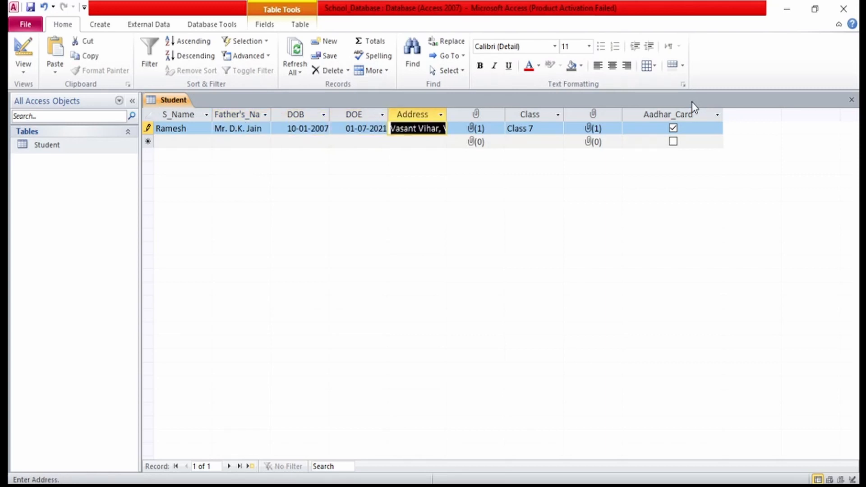
{"action": "key", "text": "Tab"}
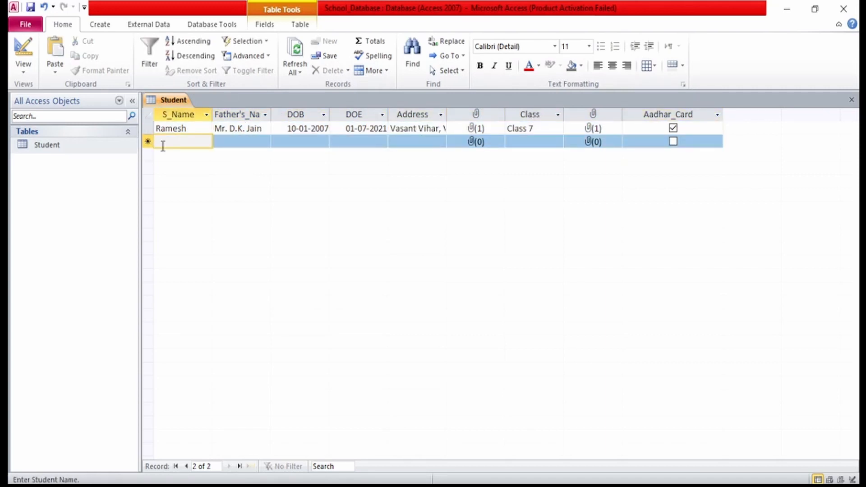
{"action": "type", "text": "Jyoti Sen"}
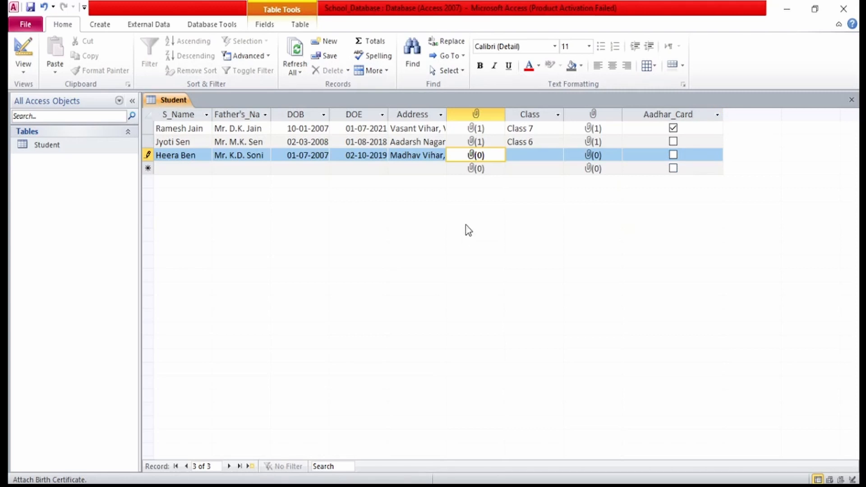
Examine the field descriptions for the student's name, father's name and date of birth by selecting those fields in existing records.
{"action": "left_click", "coordinate": [200, 141]}
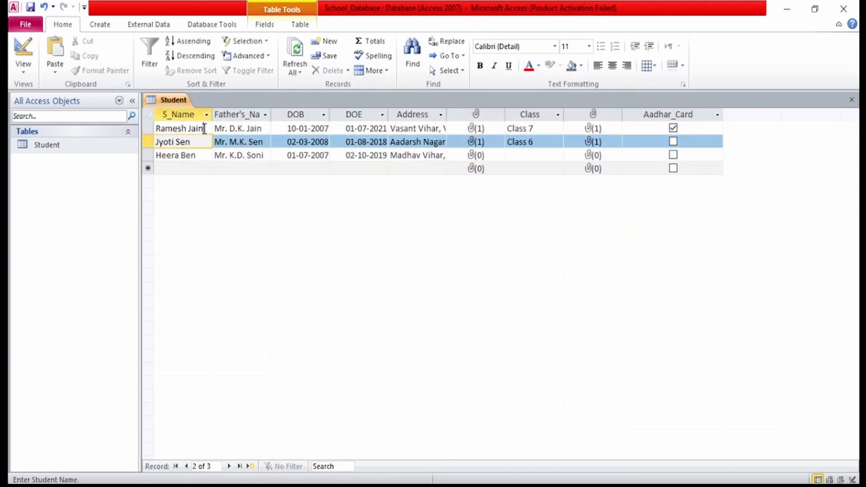
{"action": "left_click", "coordinate": [204, 129]}
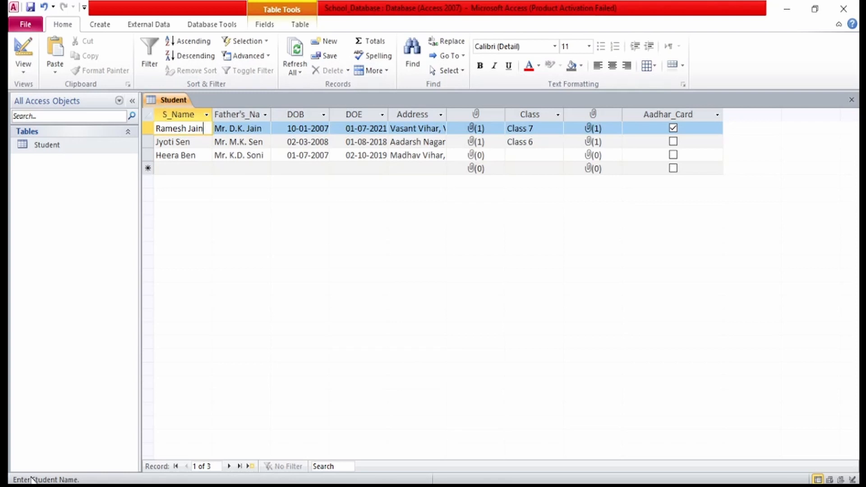
{"action": "left_click", "coordinate": [247, 129]}
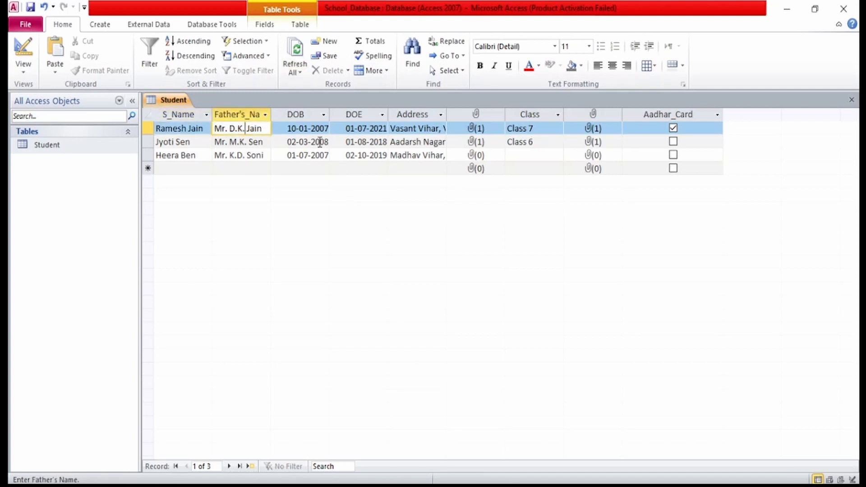
{"action": "left_click", "coordinate": [319, 141]}
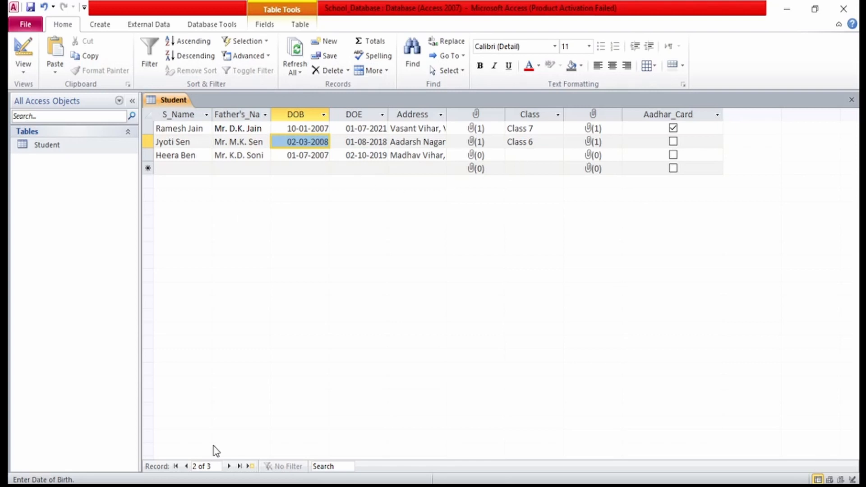
Jump to record 1 by entering its record number.
{"action": "left_click", "coordinate": [203, 467]}
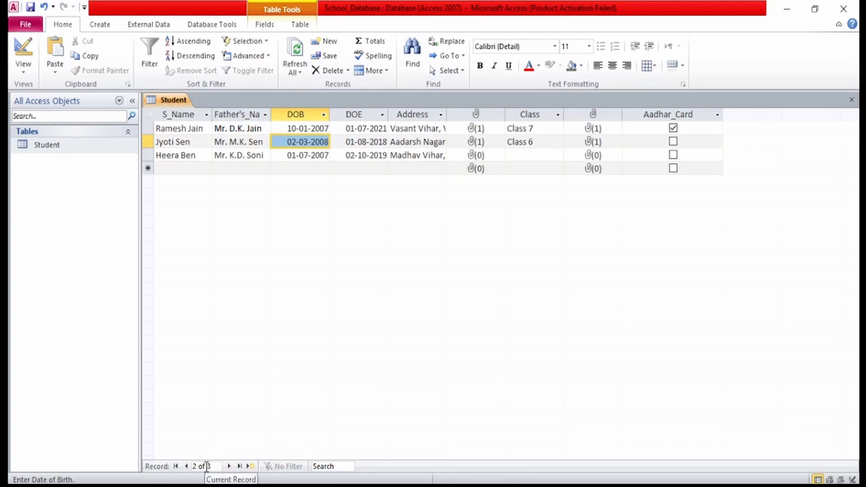
{"action": "key", "text": "BackSpace"}
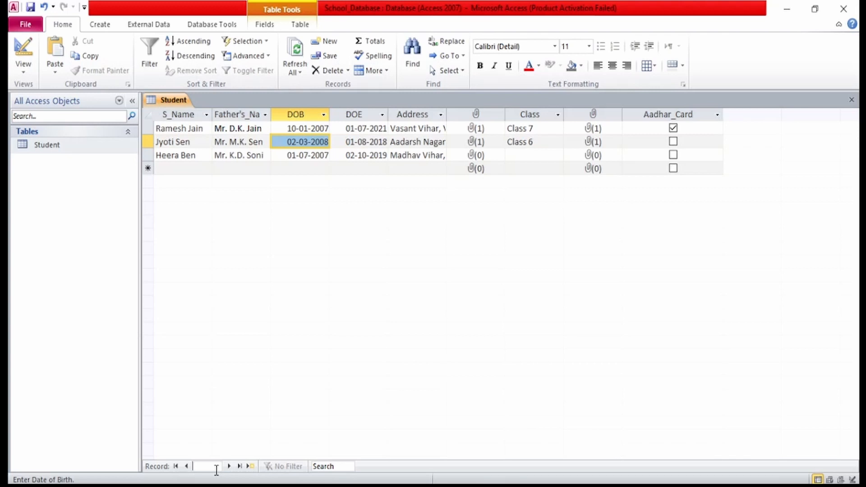
{"action": "type", "text": "1"}
{"action": "key", "text": "Return"}
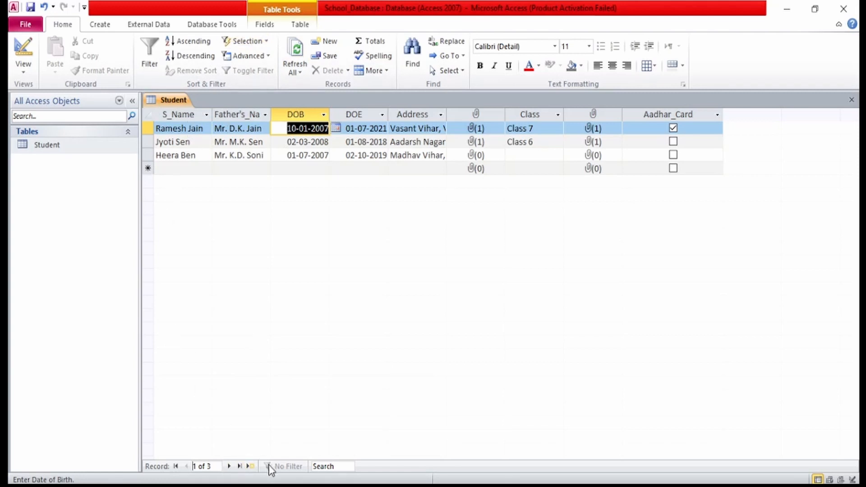
Navigate to the last record, return to the first, and advance one record at a time to the third.
{"action": "left_click", "coordinate": [239, 466]}
{"action": "left_click", "coordinate": [176, 466]}
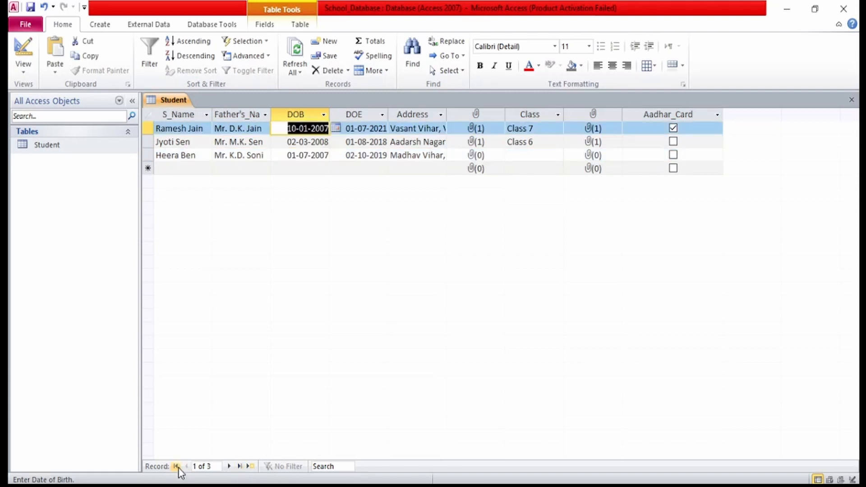
{"action": "left_click", "coordinate": [230, 467]}
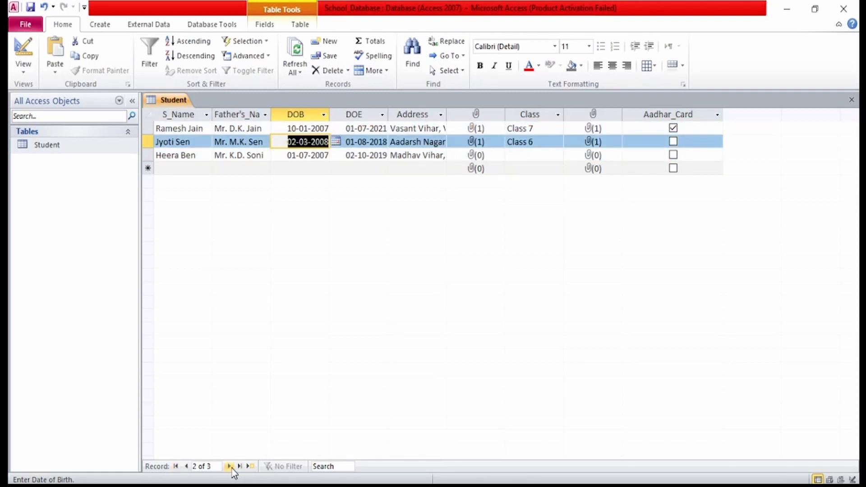
{"action": "left_click", "coordinate": [230, 466]}
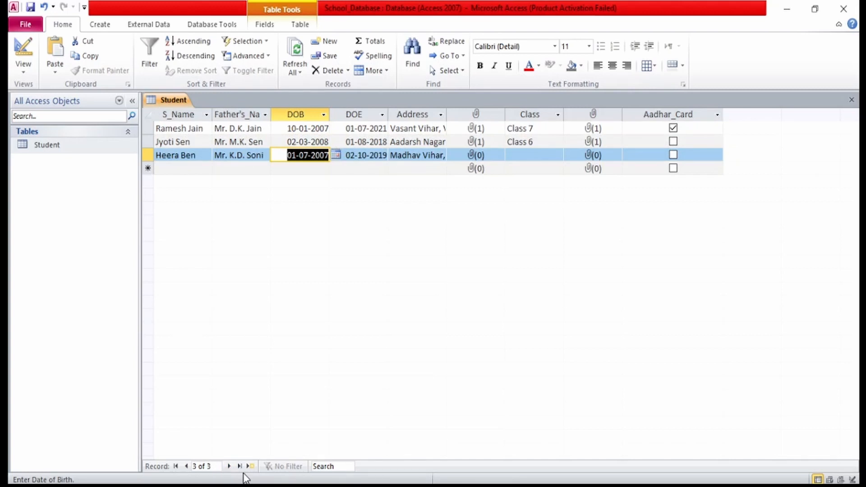